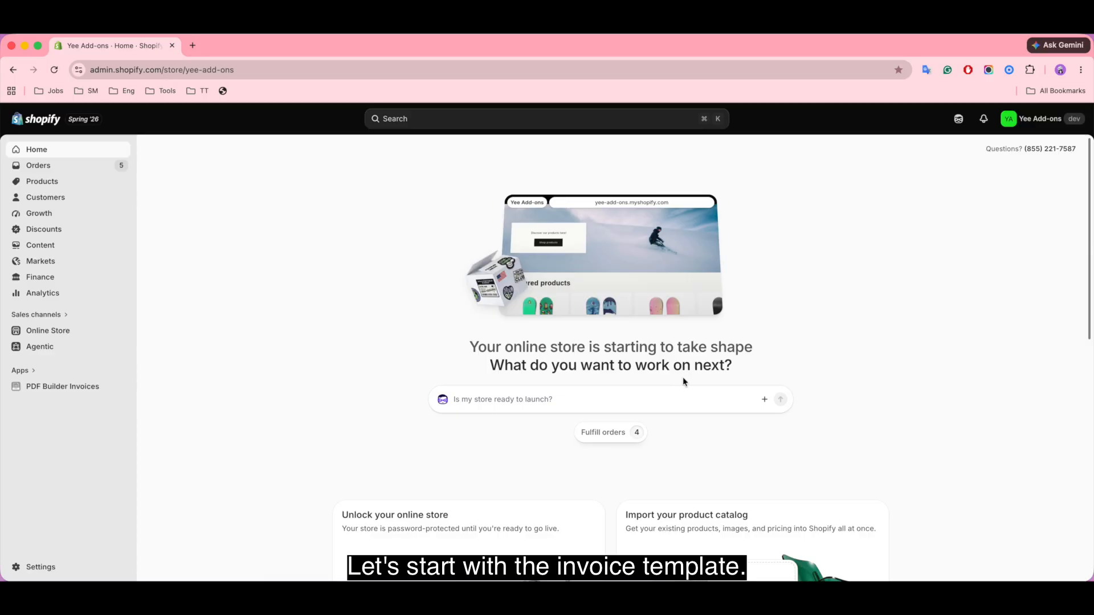
Step: Create a template named 'Standard Invoice' starting from the Invoice layout and open it for editing
left_click(58, 387)
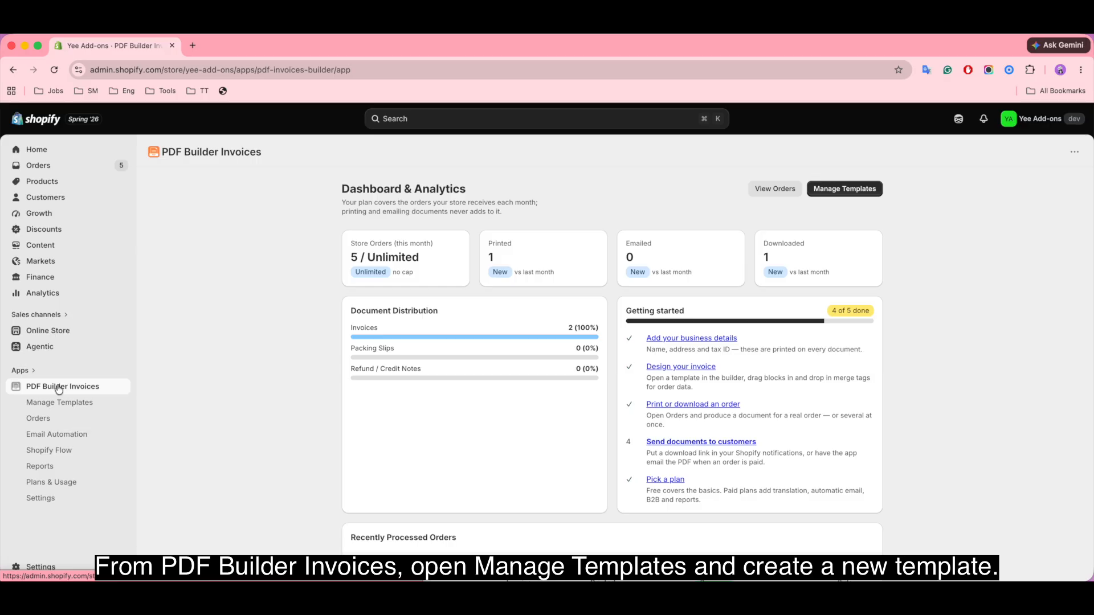
left_click(81, 404)
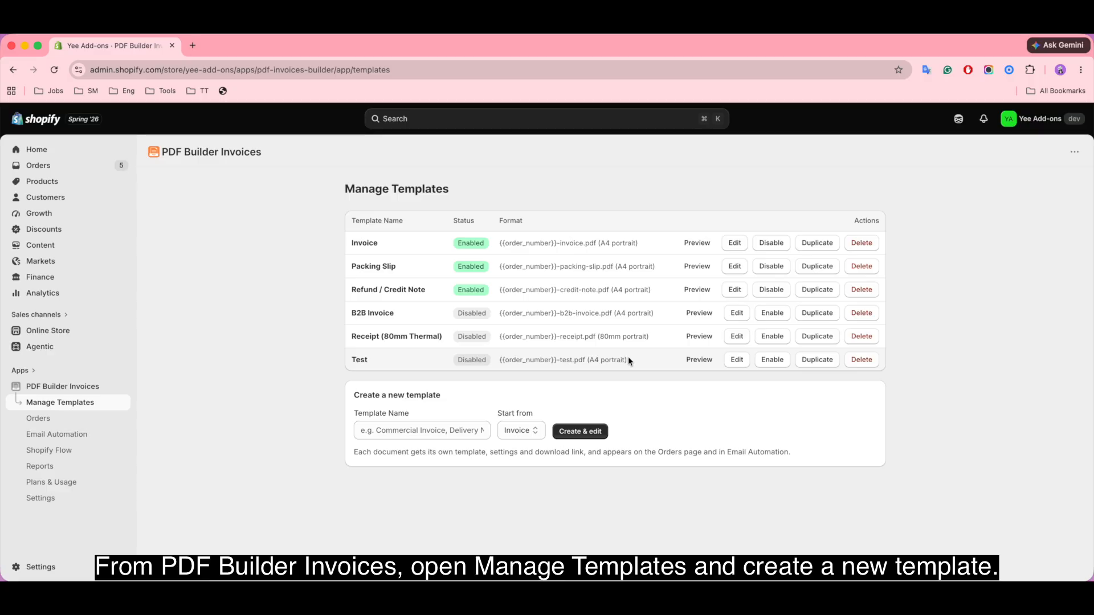
left_click(422, 431)
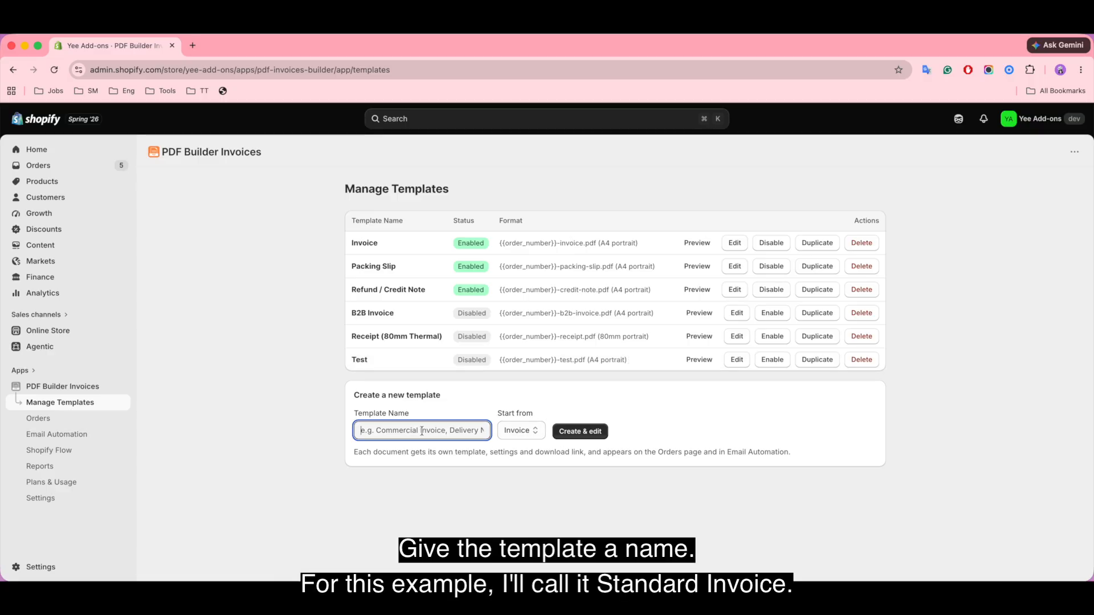
type("Standard Invoice")
left_click(530, 431)
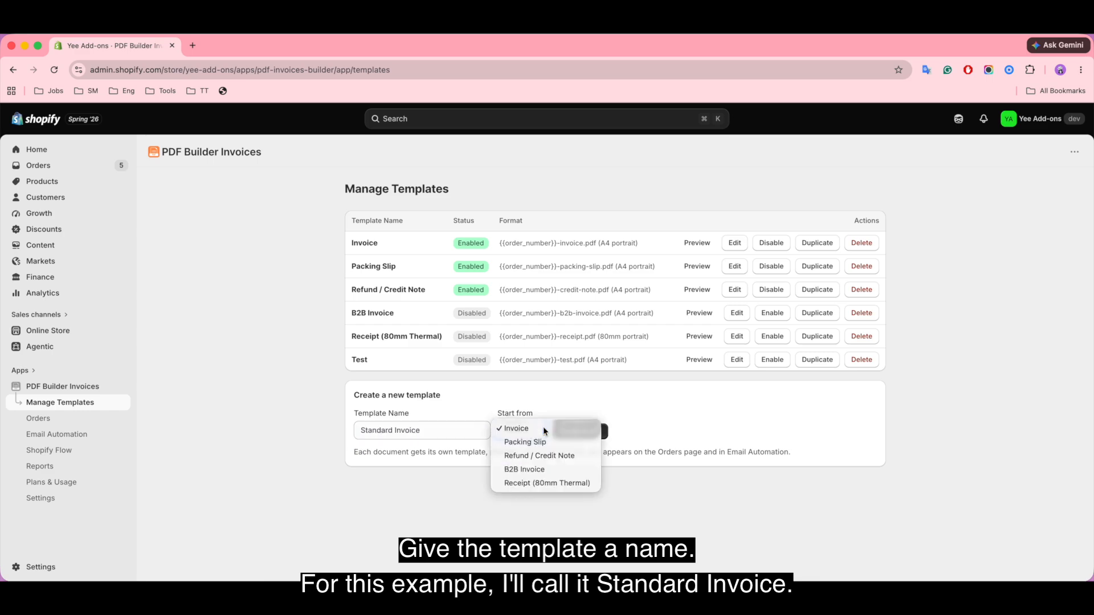
left_click(544, 429)
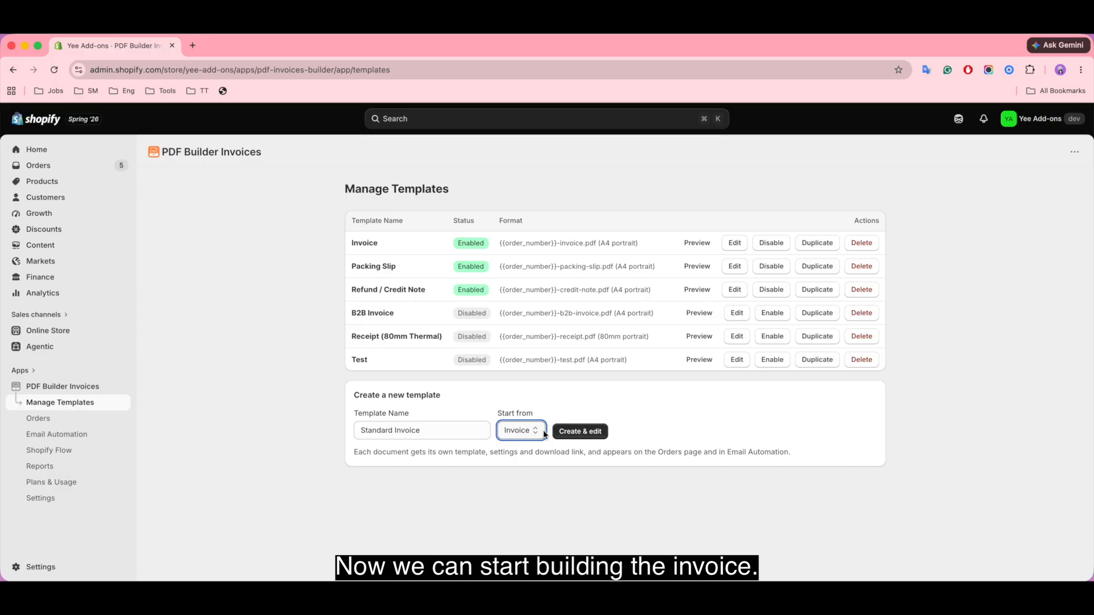
left_click(587, 432)
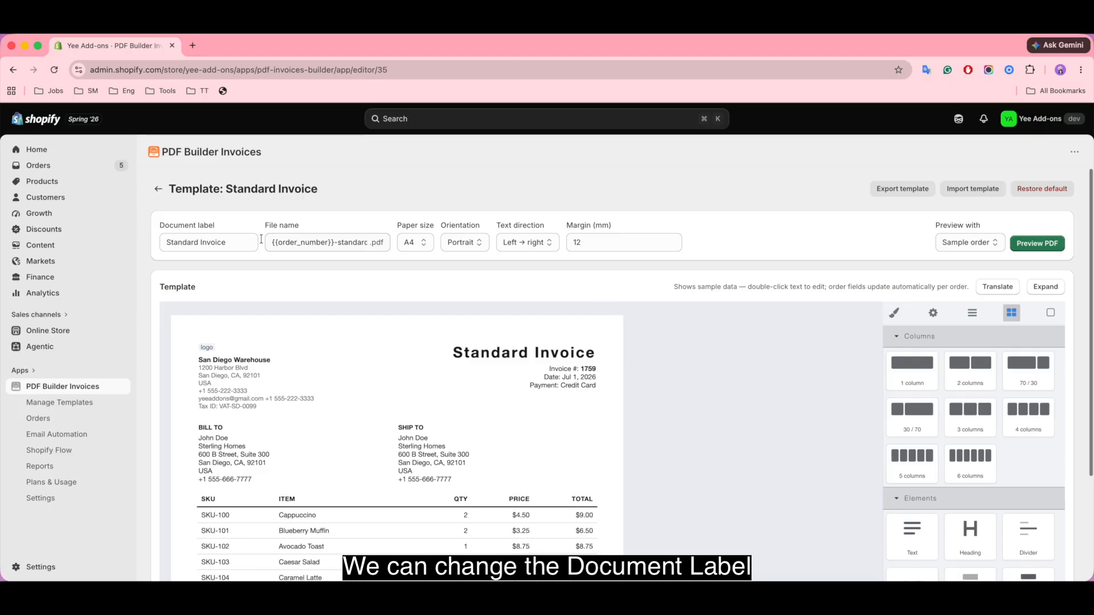
left_click(224, 244)
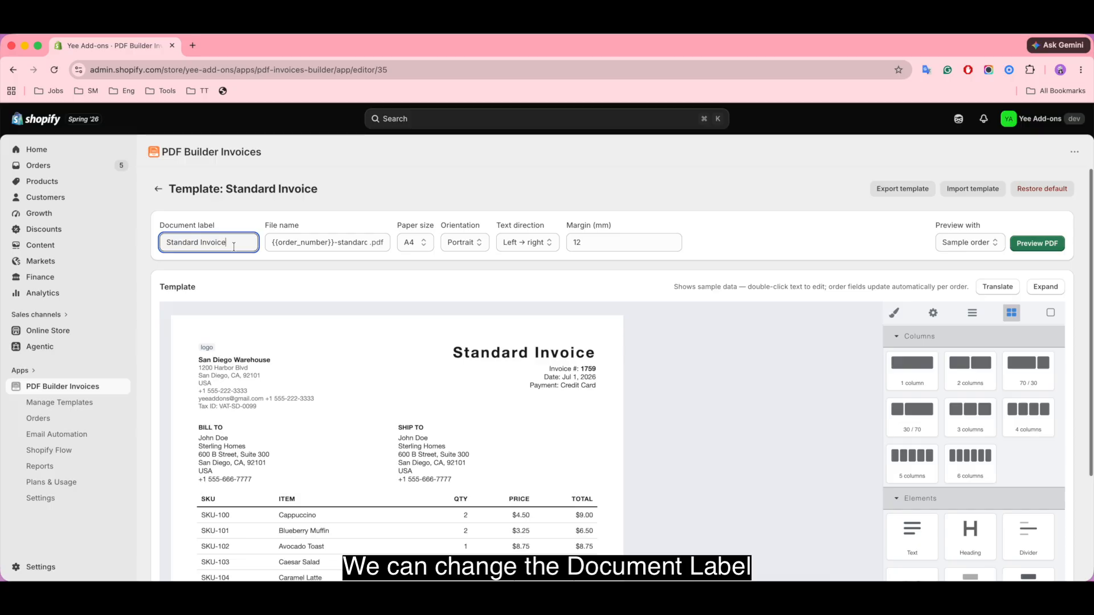
left_click(340, 243)
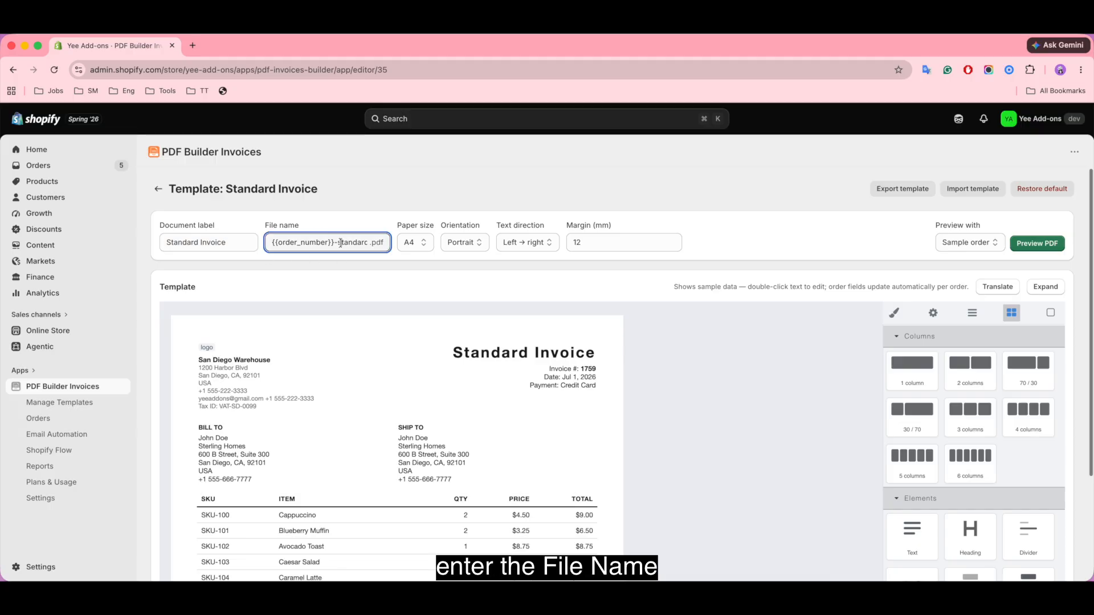
left_click(416, 244)
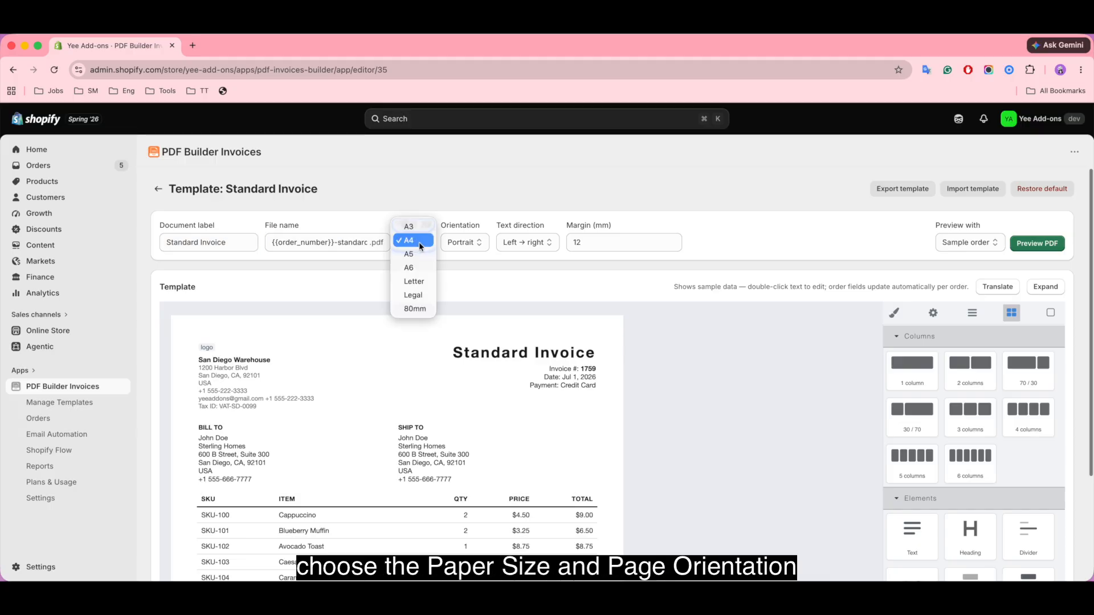
left_click(419, 241)
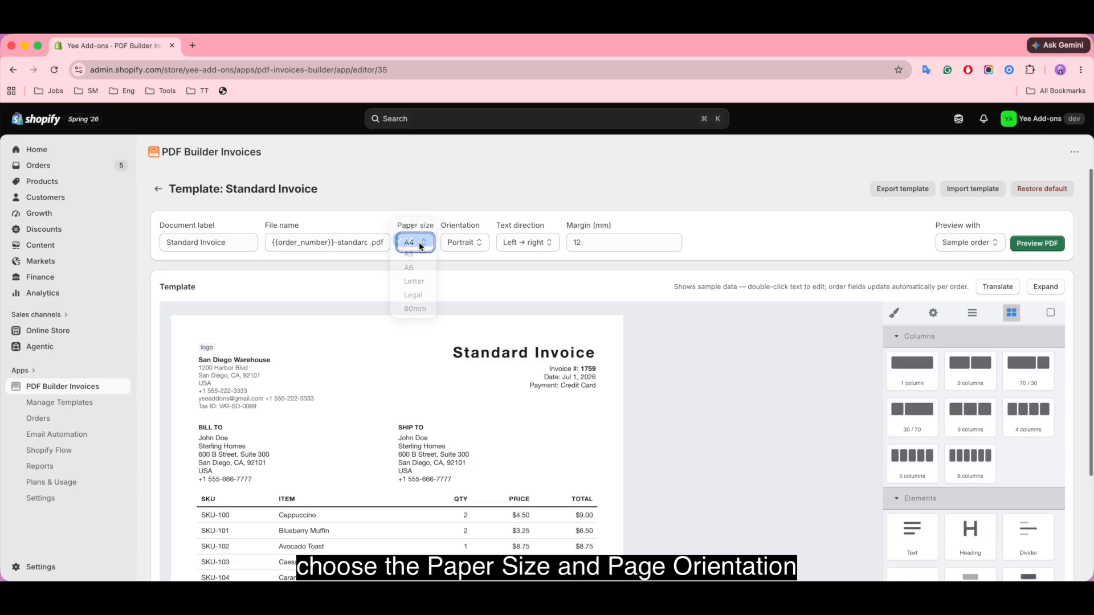
left_click(463, 245)
left_click(488, 241)
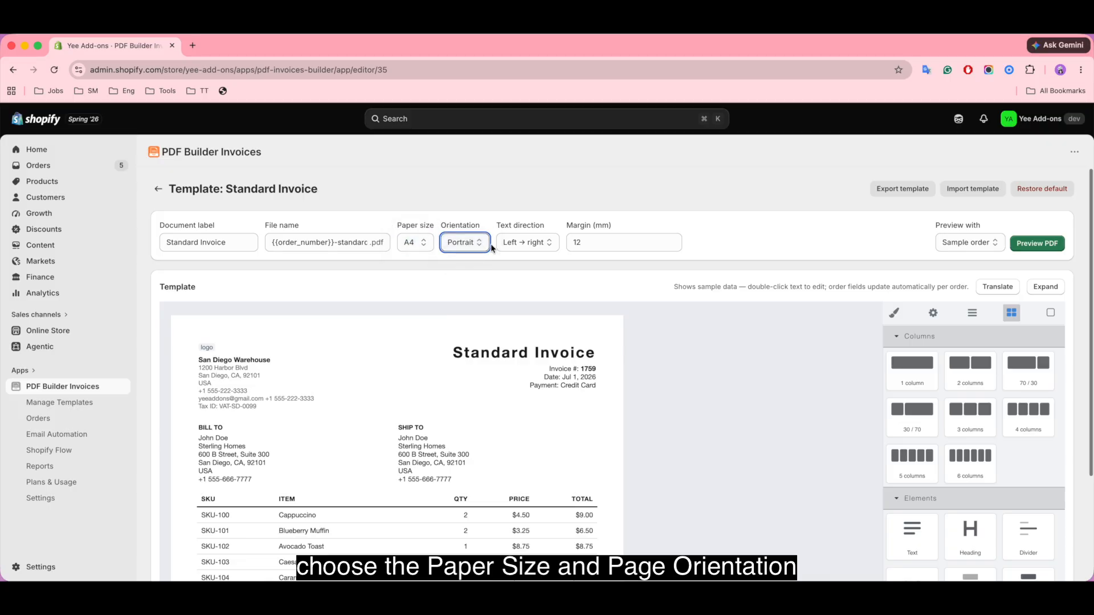
left_click(522, 244)
left_click(542, 242)
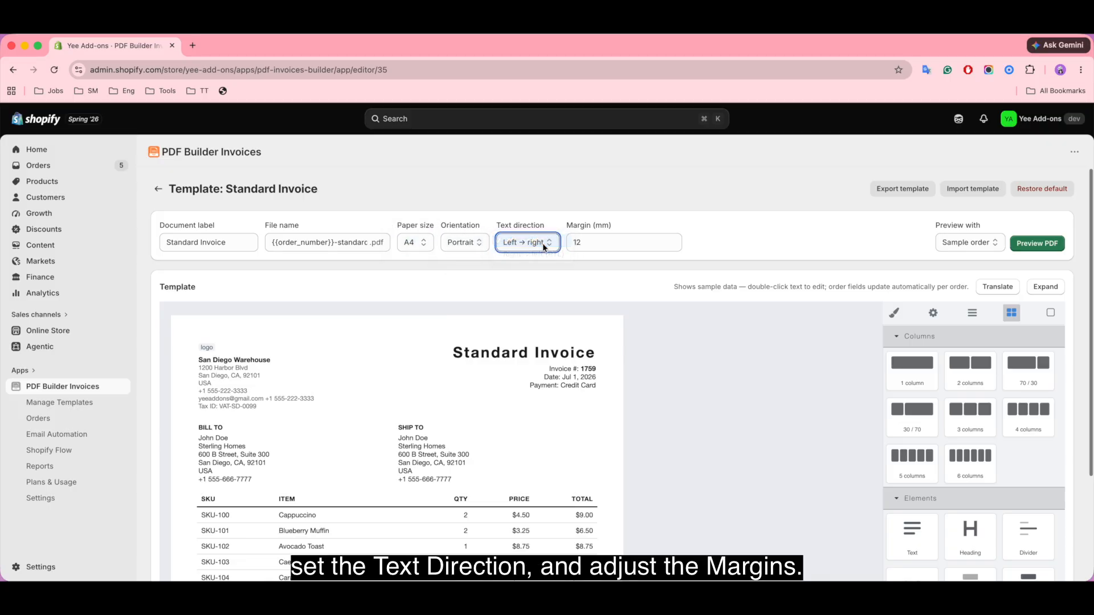
left_click(613, 242)
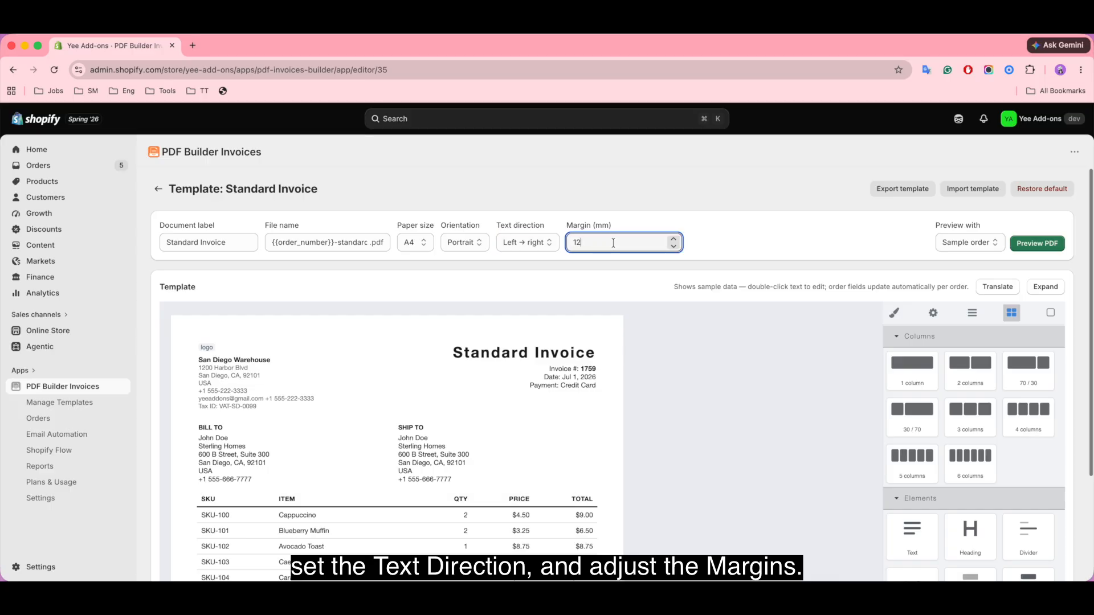
left_click(637, 318)
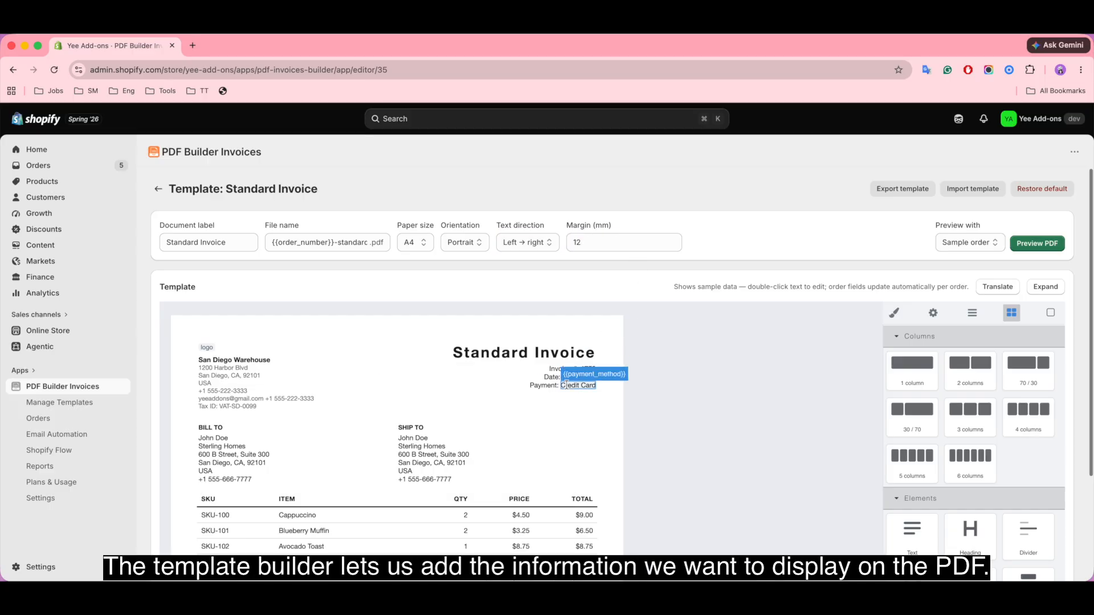
scroll(571, 420, "down", 1)
scroll(571, 420, "down", 5)
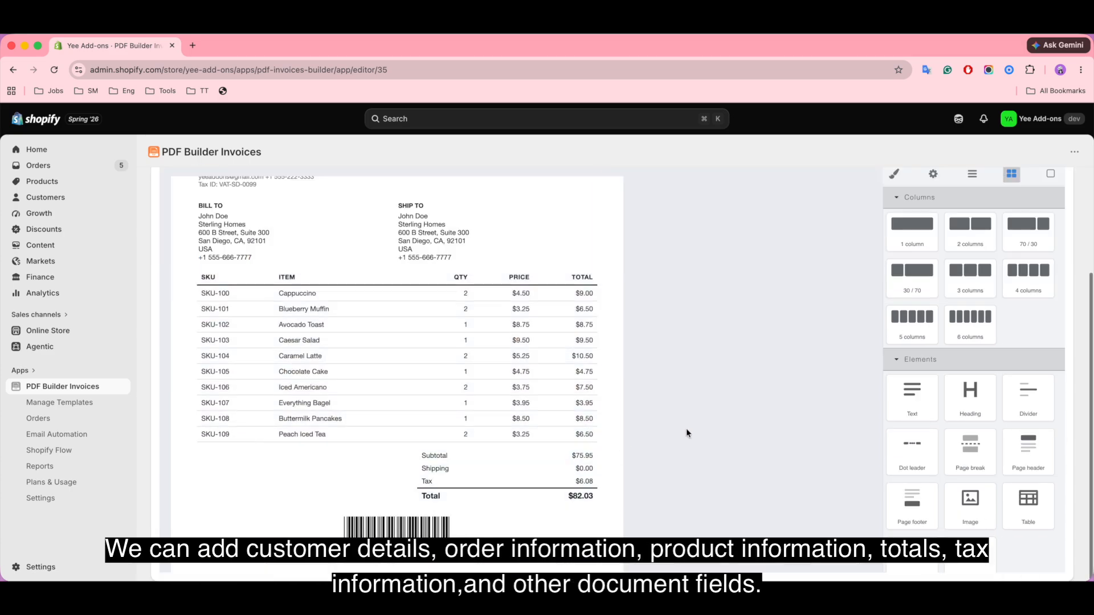
scroll(686, 429, "up", 3)
scroll(686, 428, "up", 1)
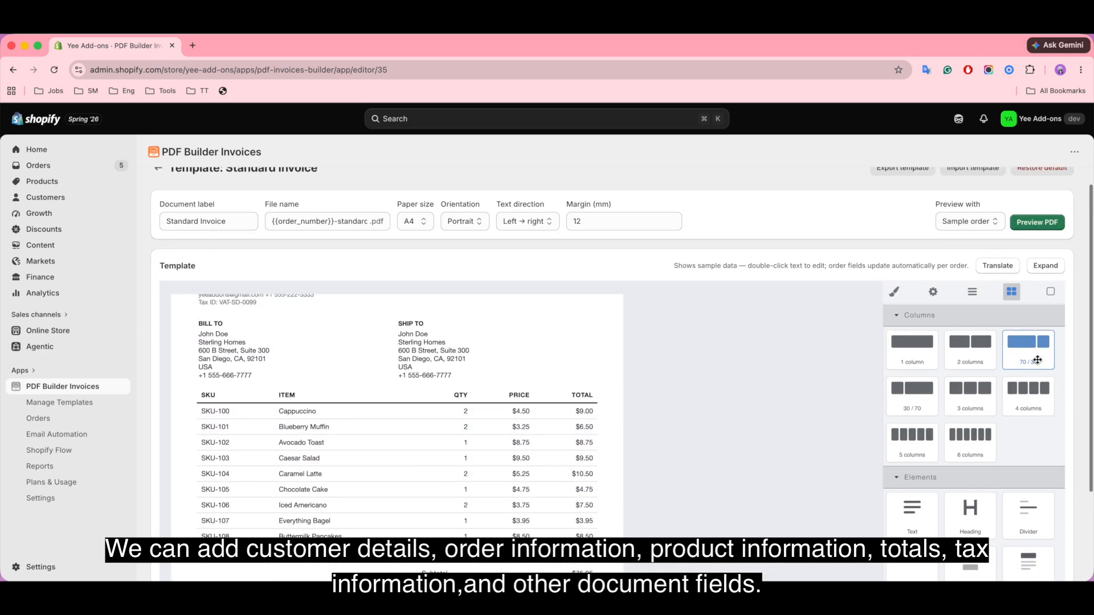
scroll(1045, 435, "down", 1)
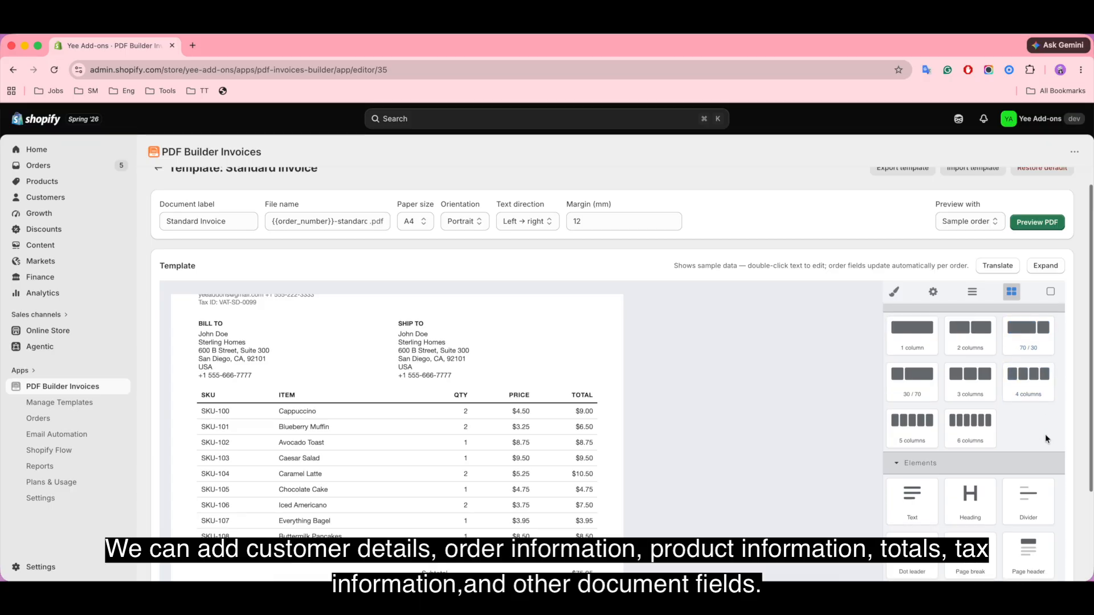
scroll(1044, 423, "down", 5)
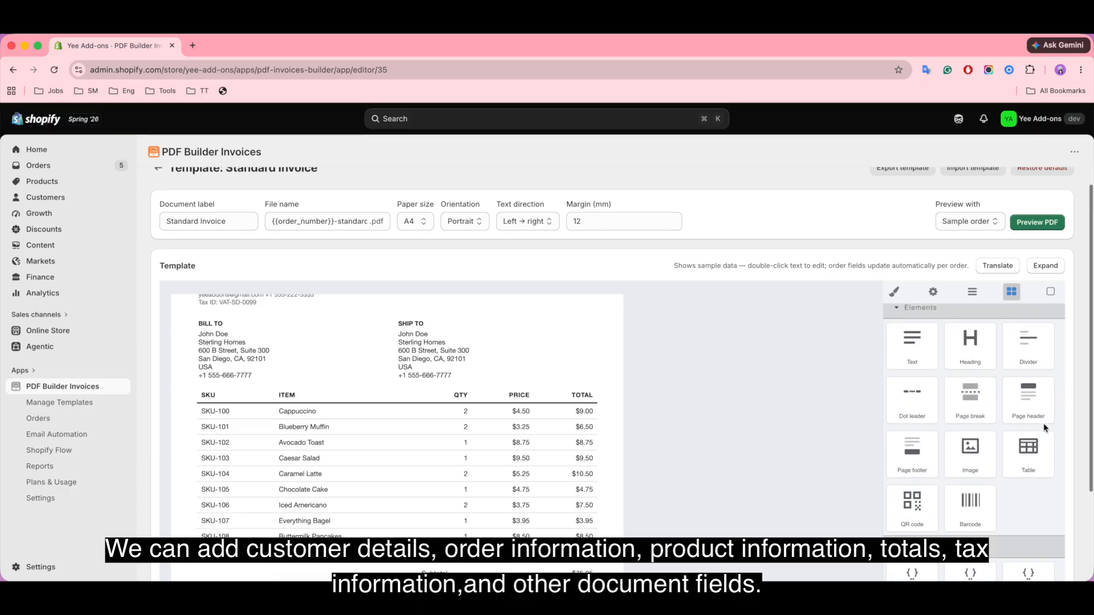
scroll(1045, 426, "down", 6)
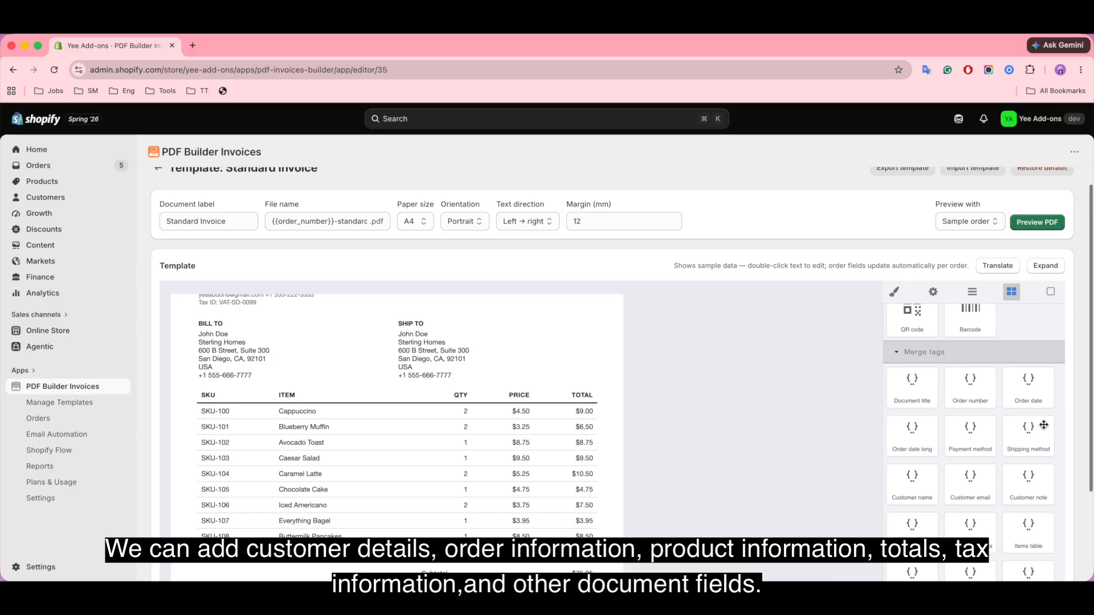
scroll(1043, 425, "down", 2)
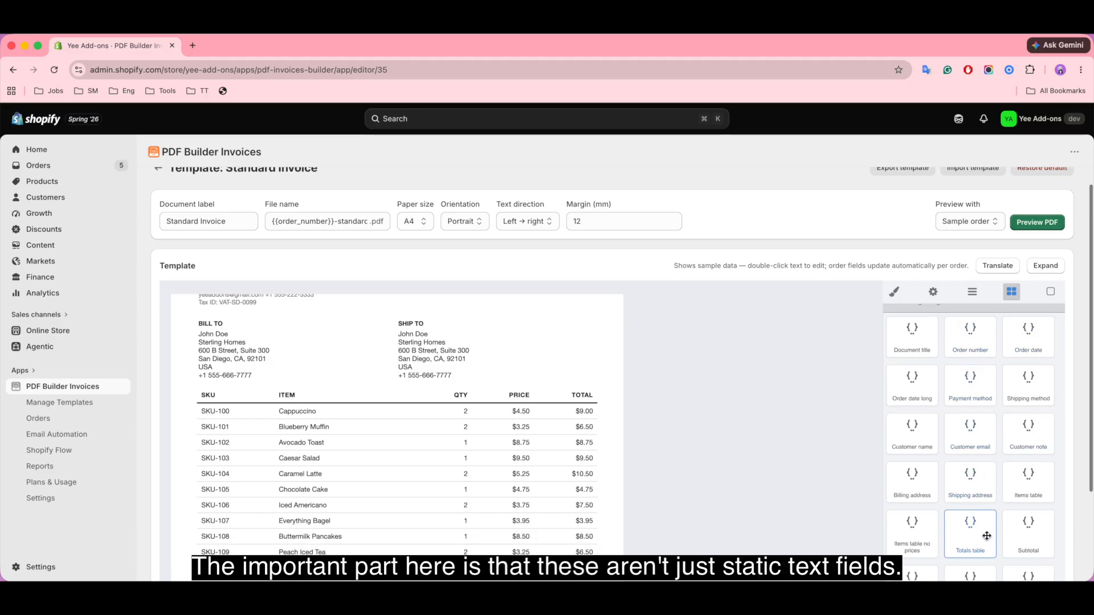
scroll(1034, 535, "down", 2)
scroll(1034, 535, "down", 10)
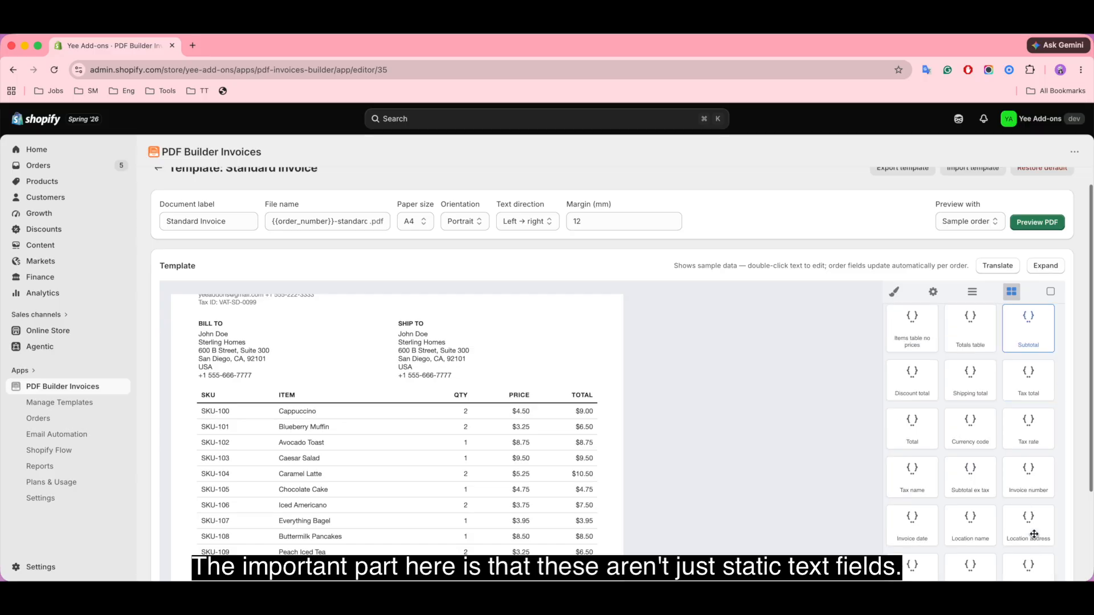
scroll(1033, 534, "down", 4)
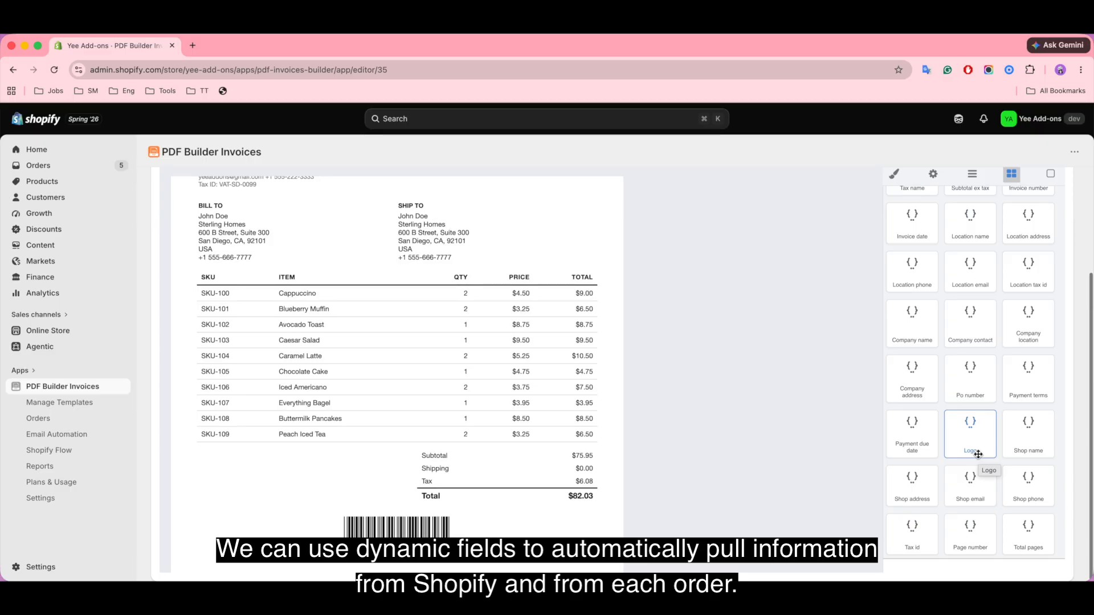
scroll(681, 429, "up", 5)
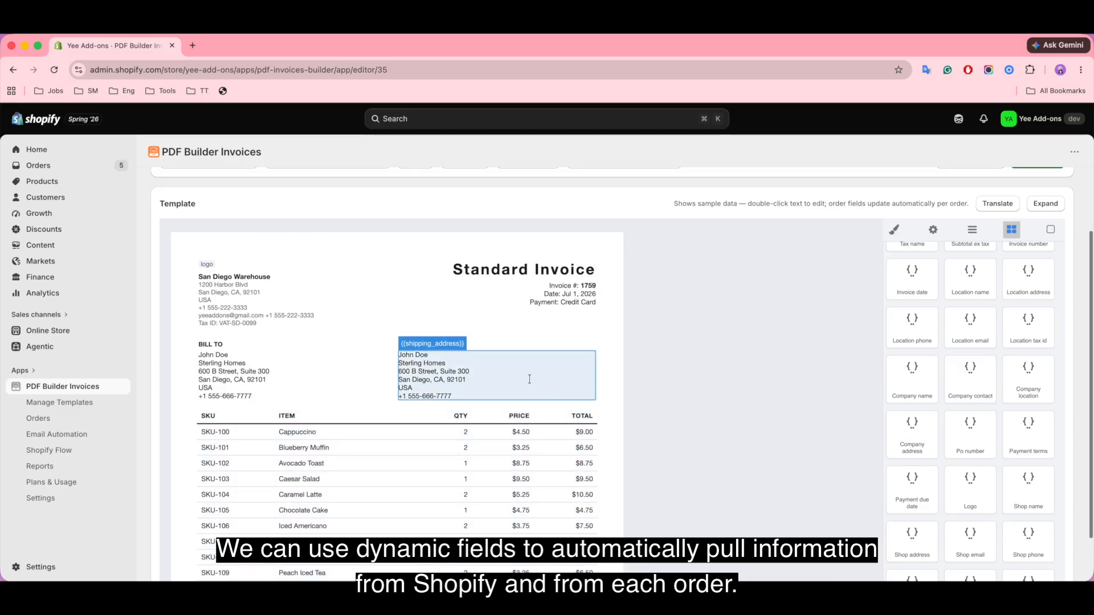
scroll(529, 379, "up", 1)
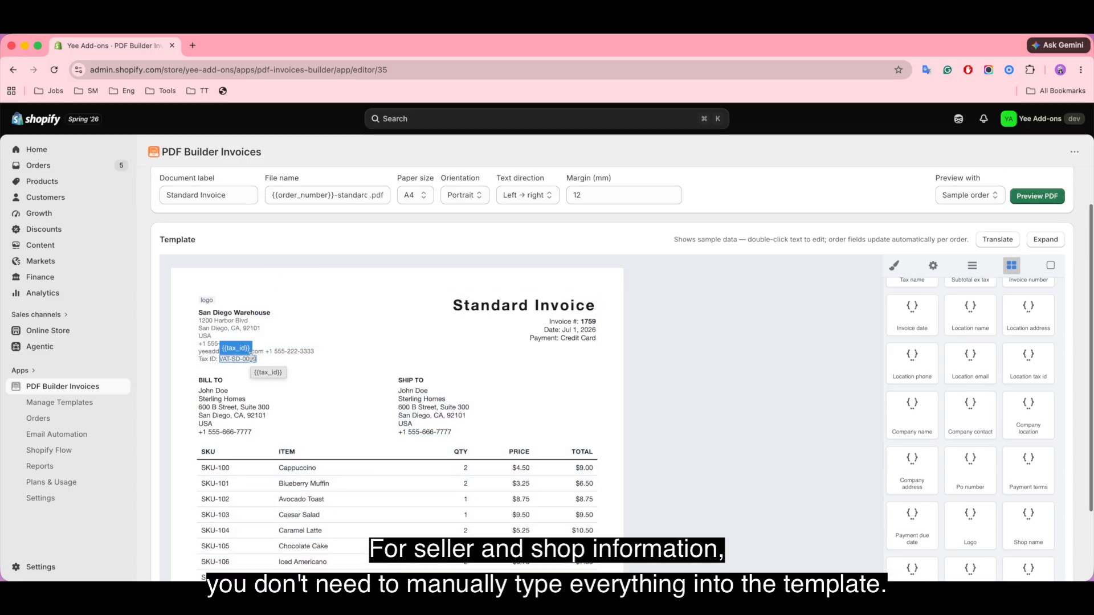
Step: Check the tax override and seller information settings, then reopen the Standard Invoice template editor
left_click(51, 503)
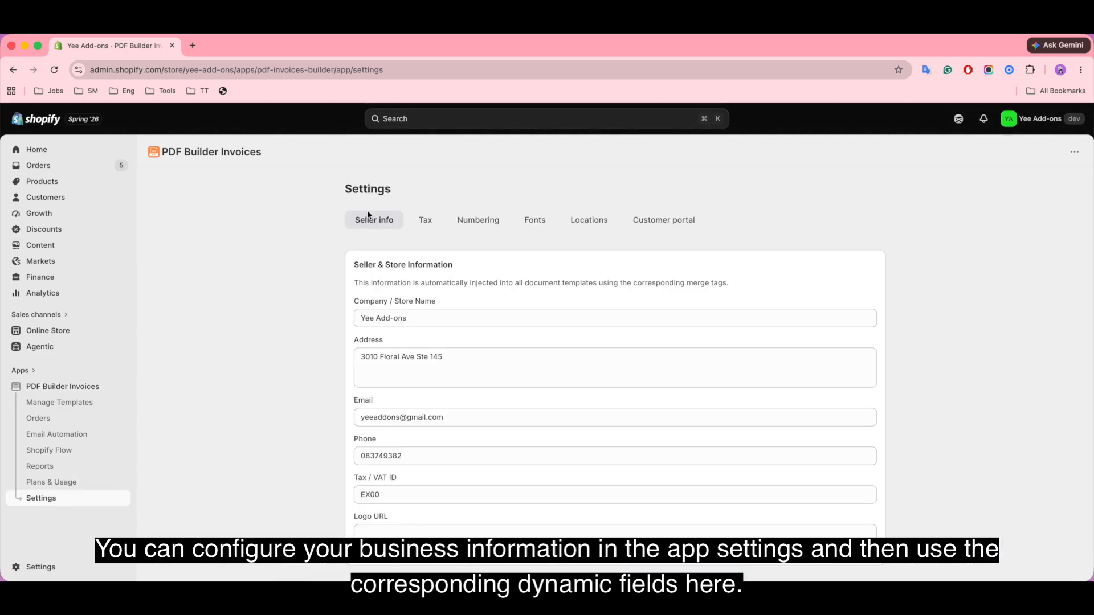
left_click(428, 220)
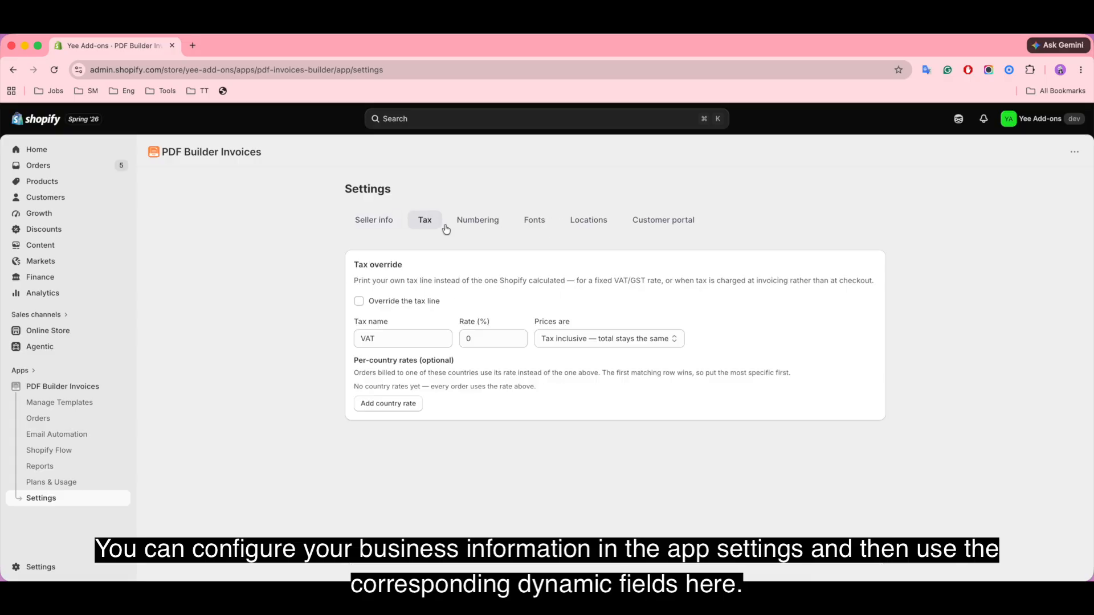
left_click(367, 225)
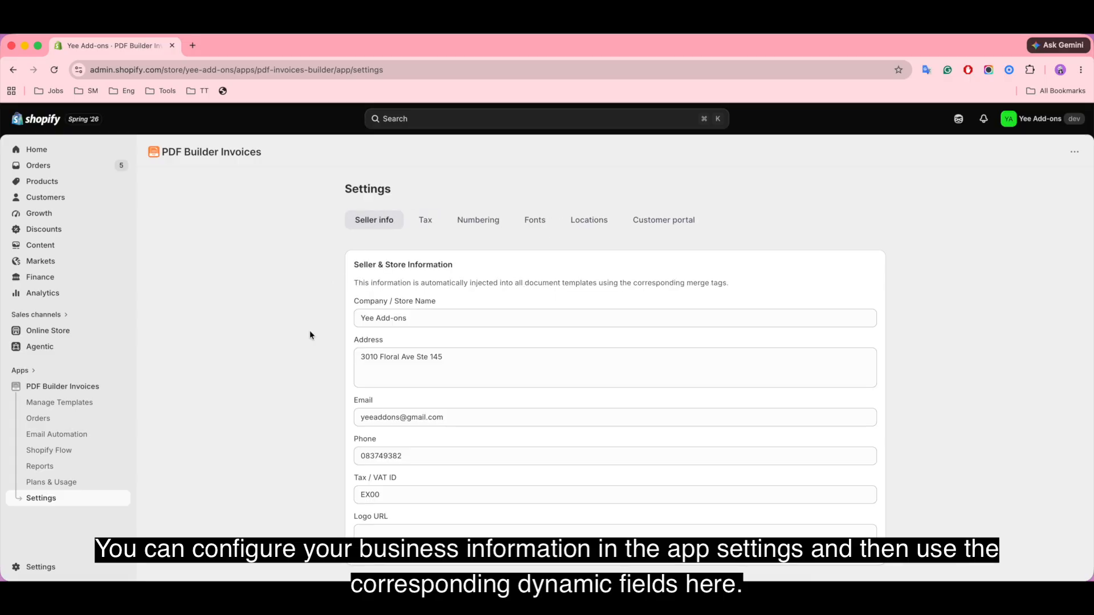
left_click(74, 403)
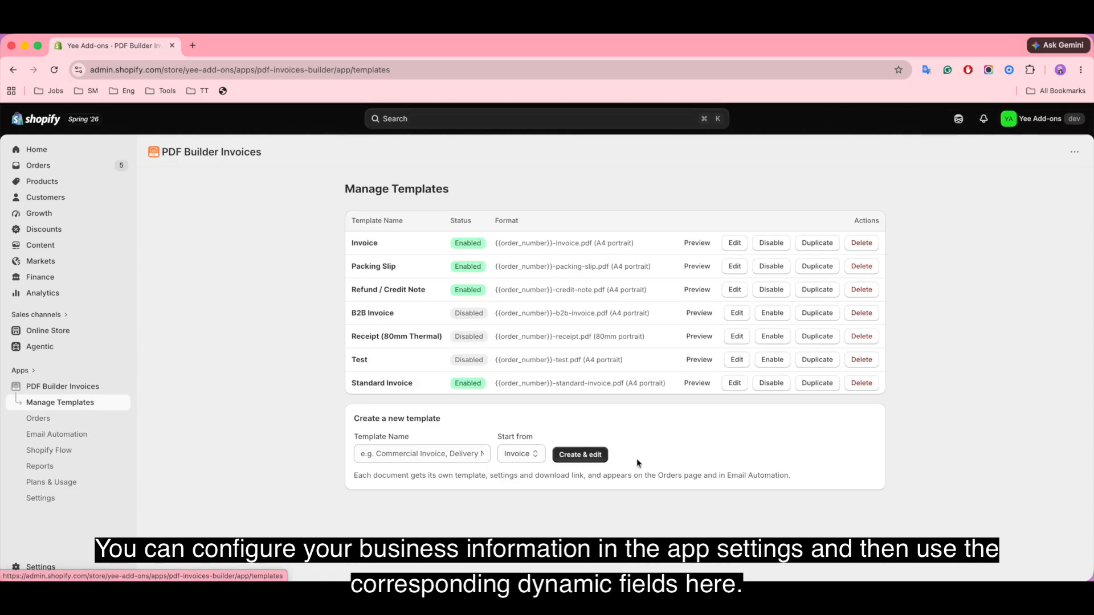
left_click(734, 383)
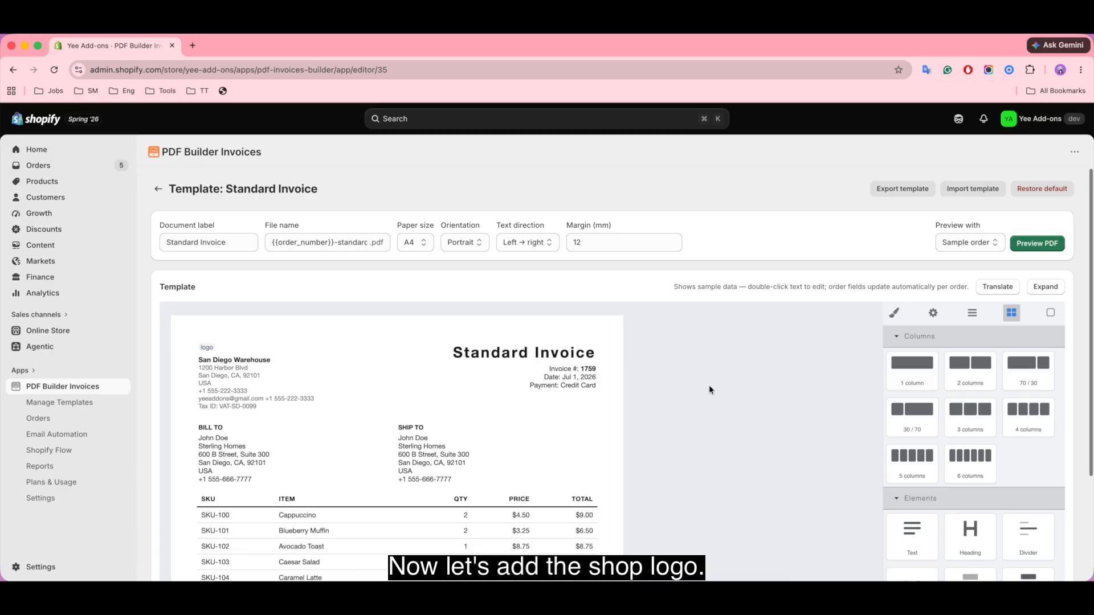
Step: Replace the {{logo}} merge field in the invoice header with an empty Image element
scroll(735, 369, "down", 1)
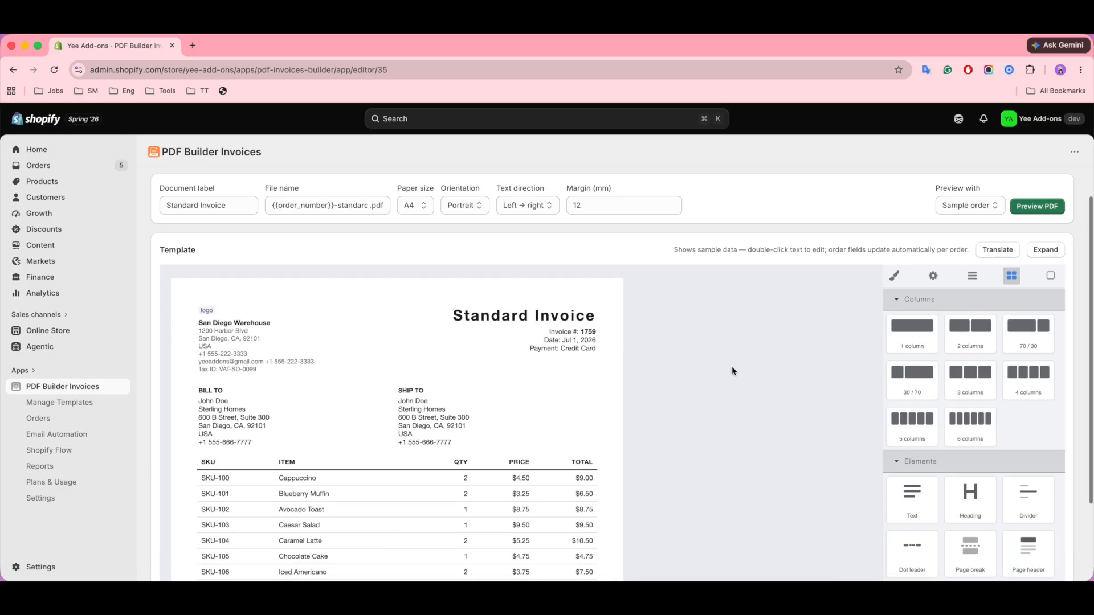
scroll(733, 370, "down", 2)
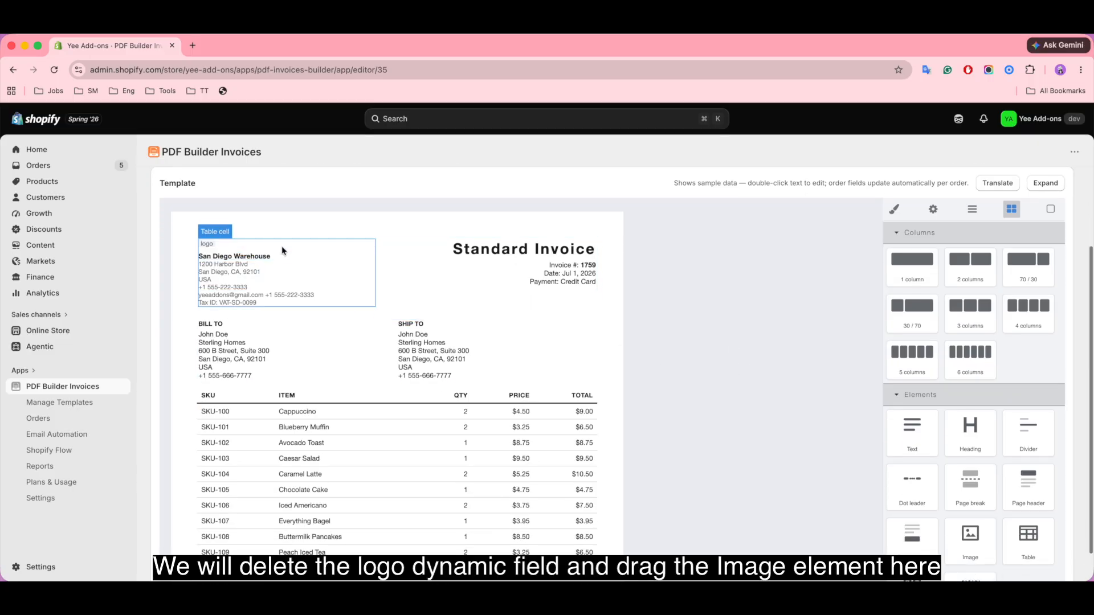
left_click(210, 244)
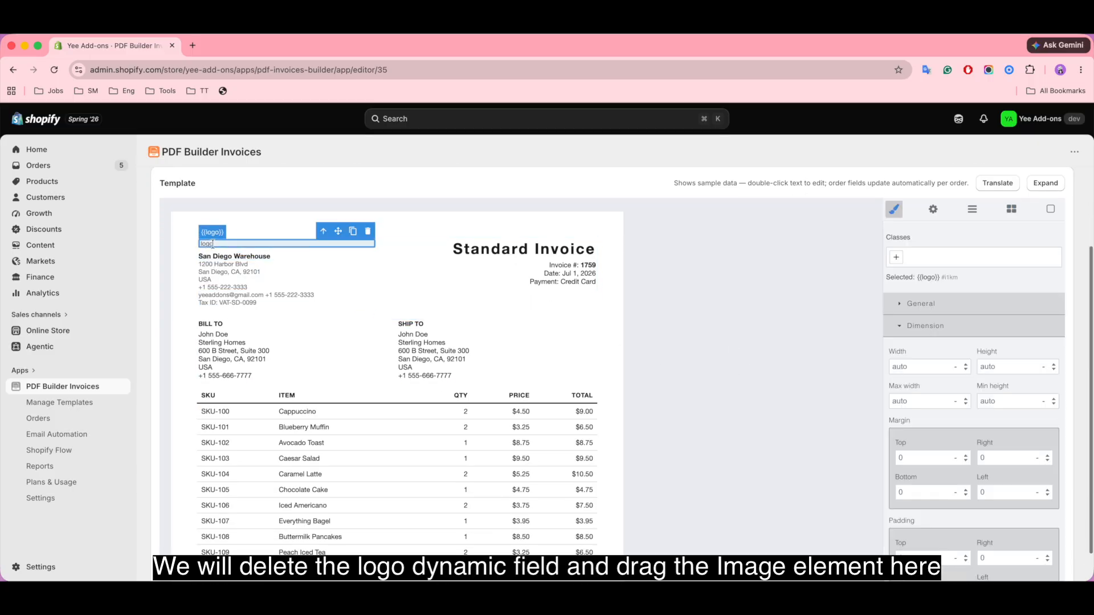
left_click(369, 231)
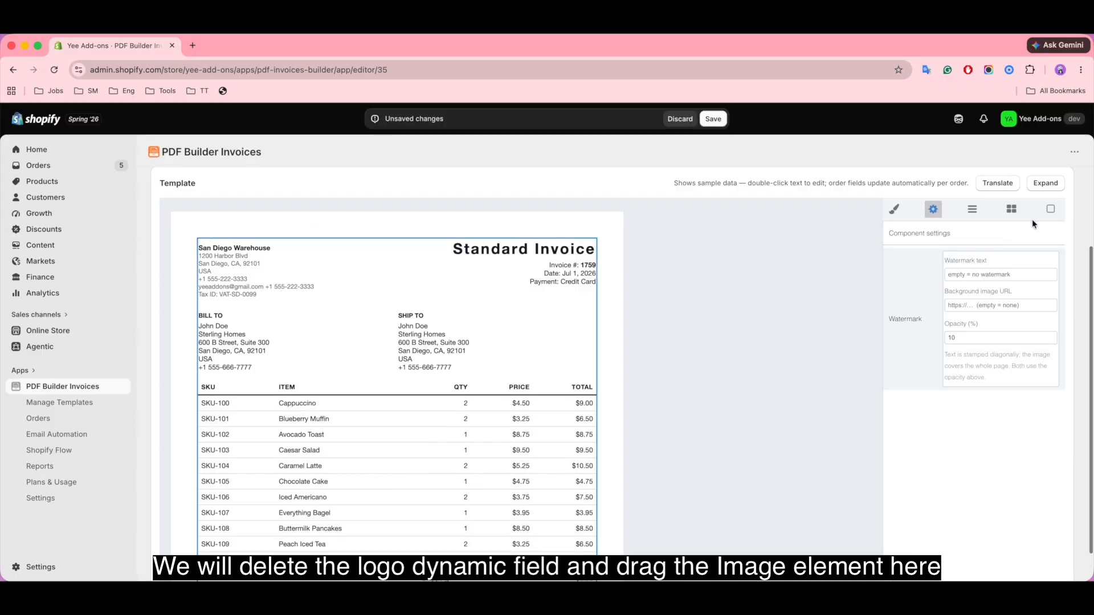
left_click(1014, 211)
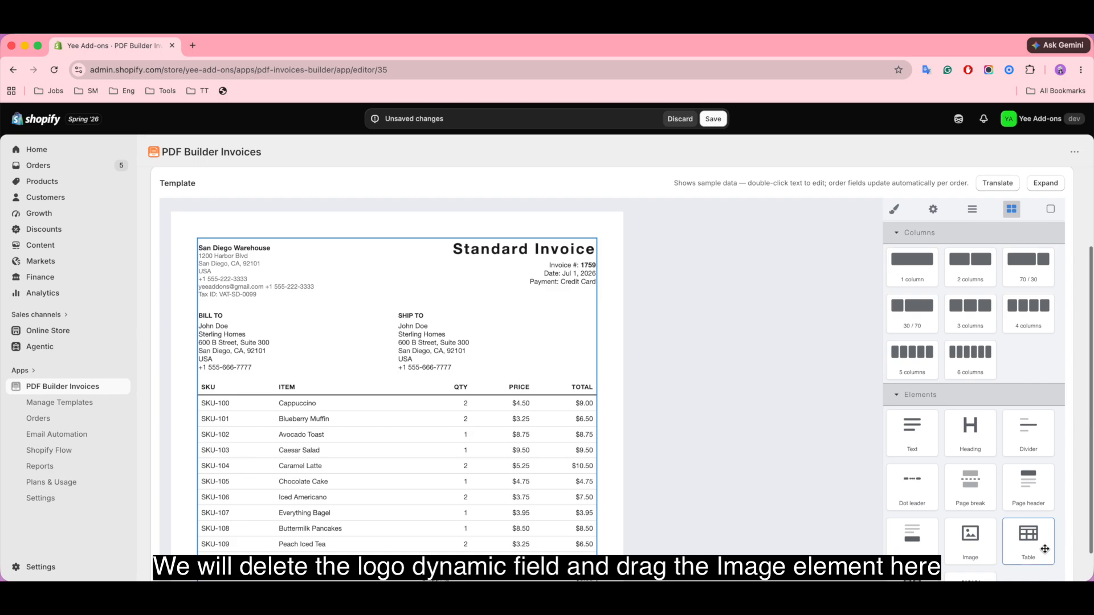
left_click_drag(983, 544, 230, 239)
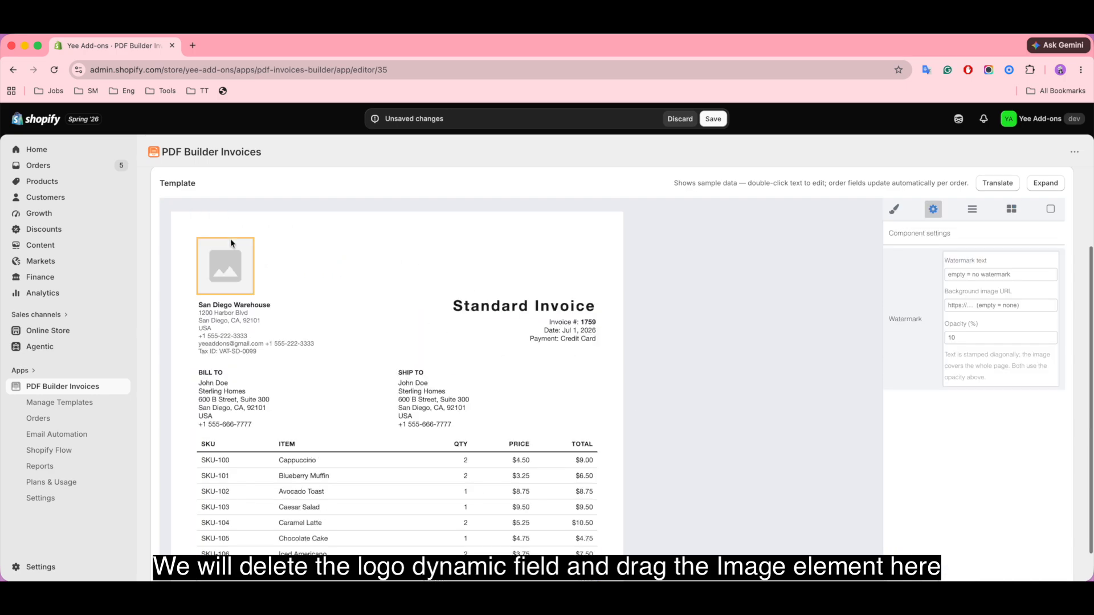
Step: Upload yeeaddons-logo.png into the image placeholder and shrink it to a smaller width
double_click(223, 268)
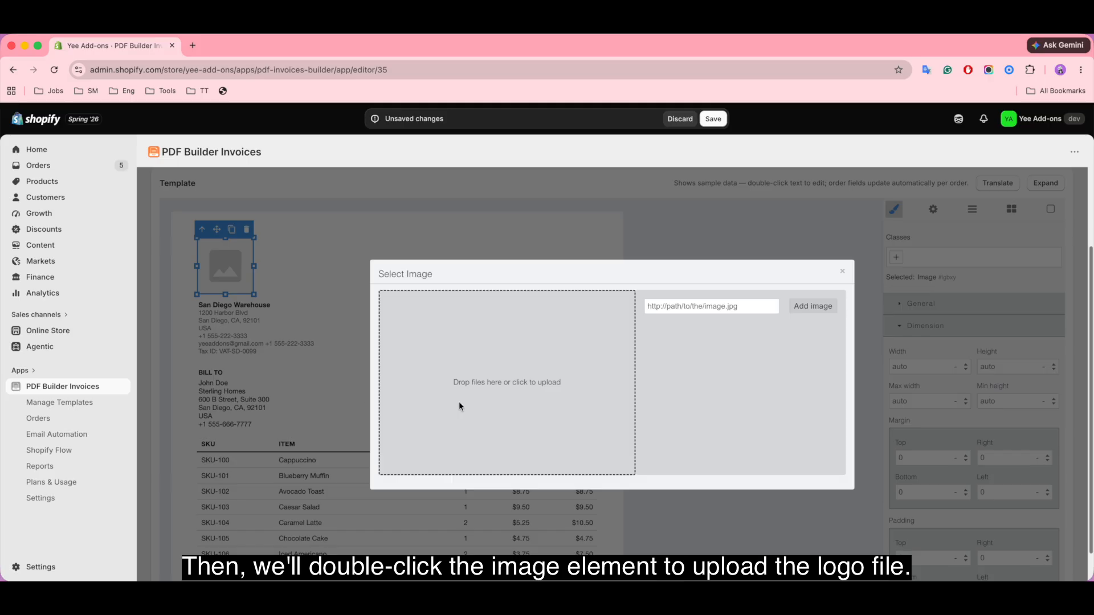
left_click(473, 394)
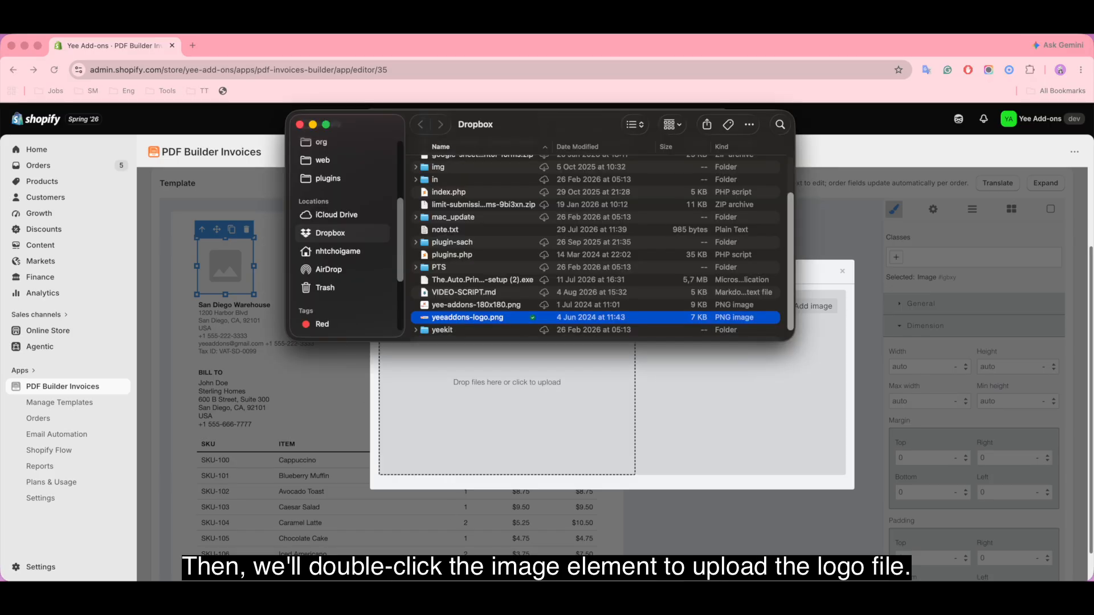
left_click_drag(494, 317, 511, 389)
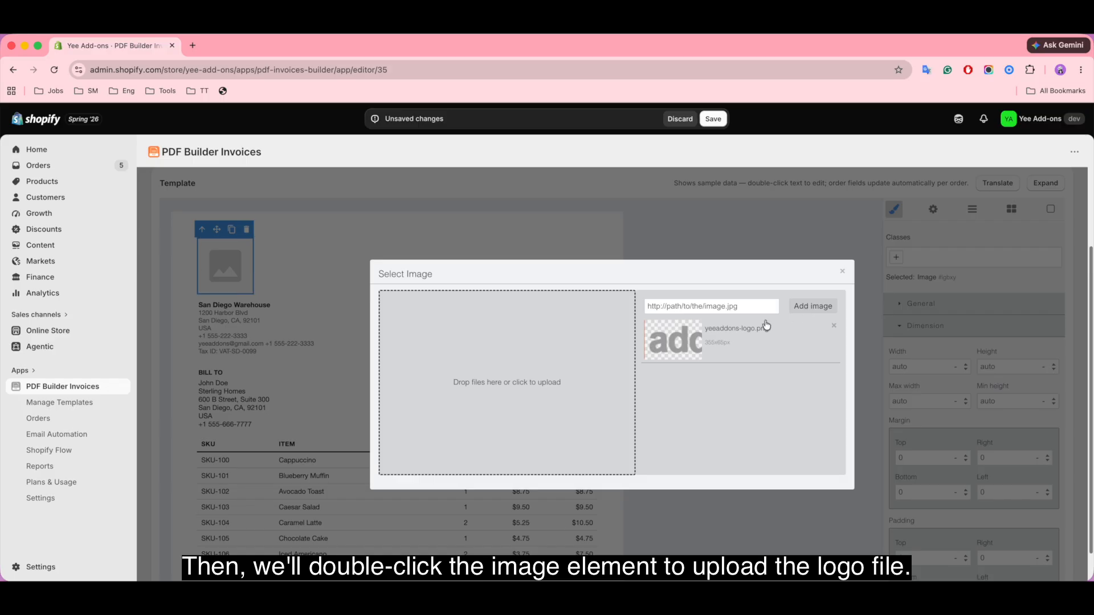
left_click(683, 341)
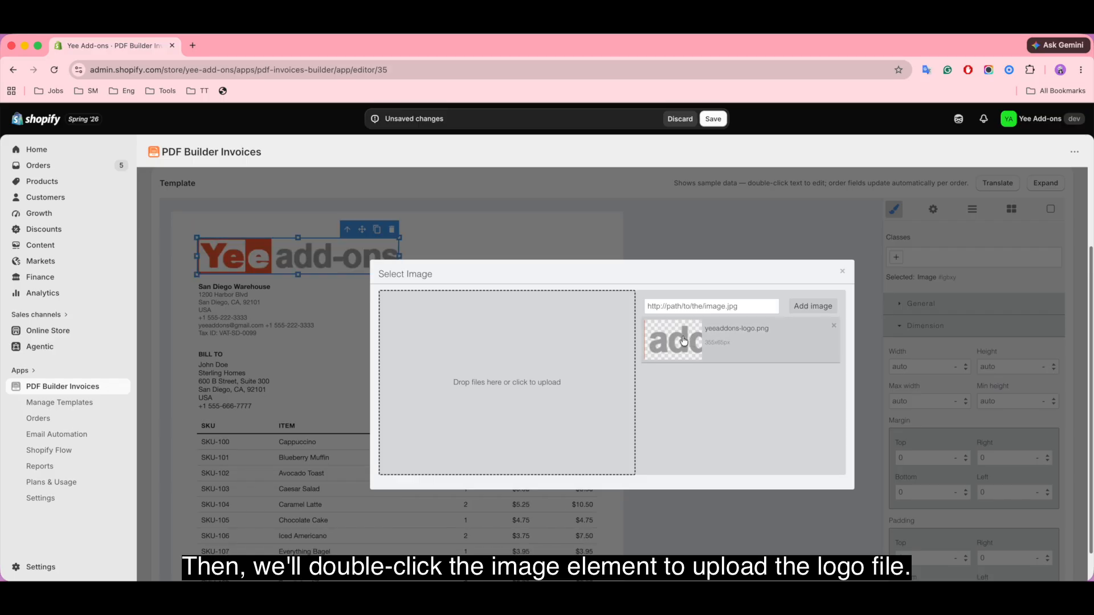
left_click(842, 273)
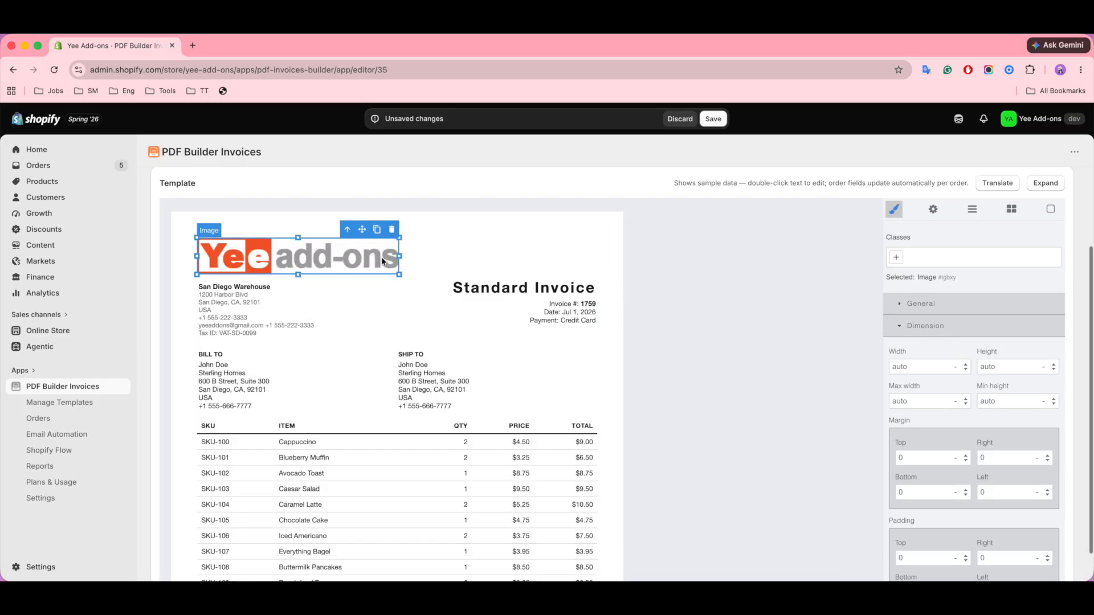
left_click_drag(399, 255, 334, 250)
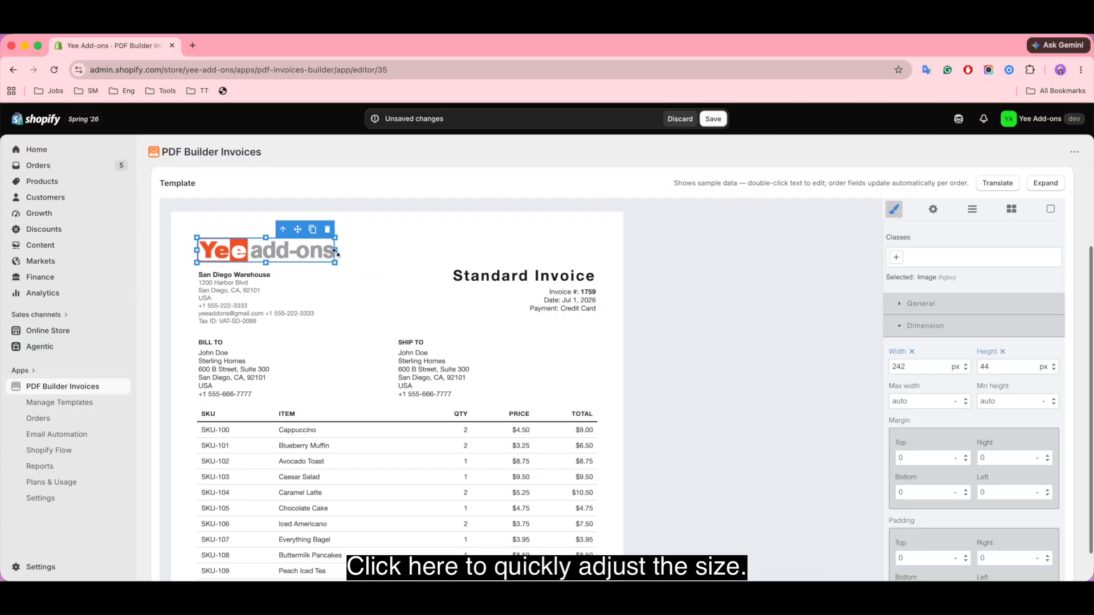
Step: Delete the San Diego Warehouse shop name line and the duplicate phone number from the header
left_click(677, 283)
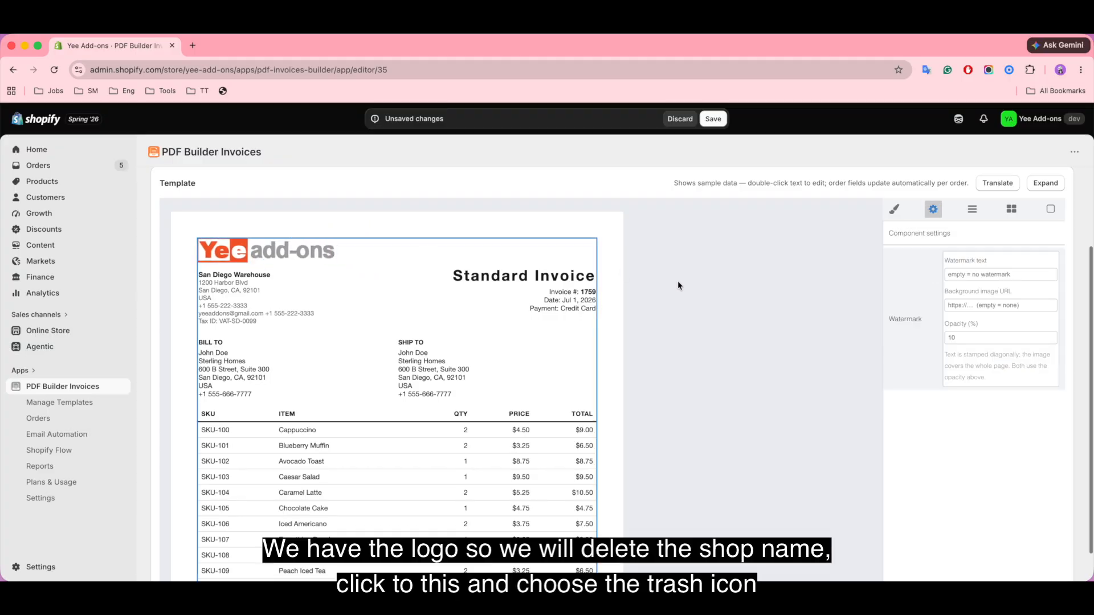
left_click(258, 274)
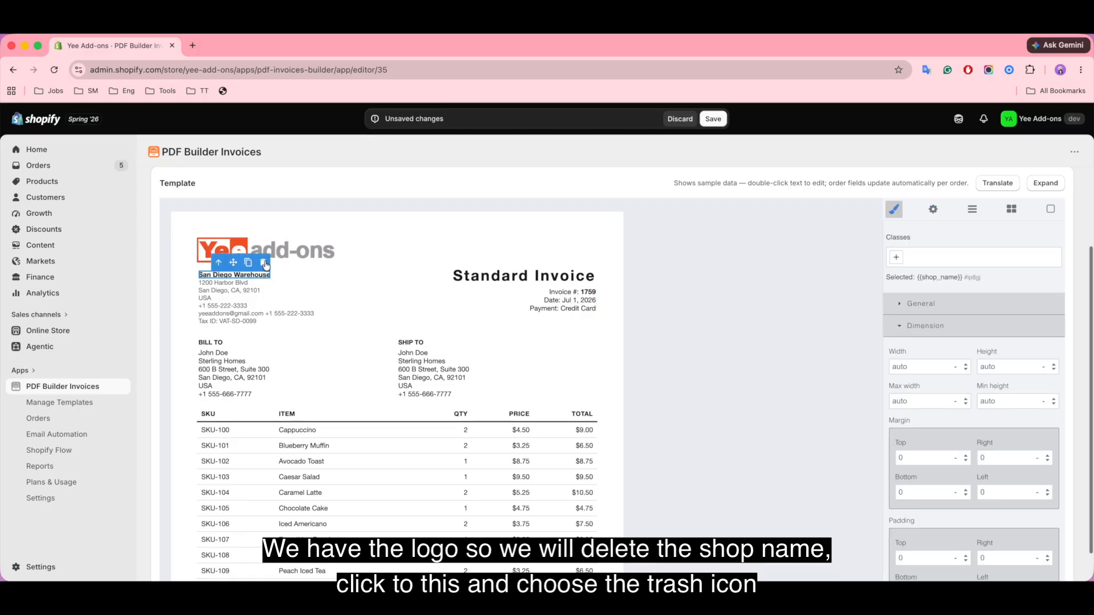
left_click(264, 263)
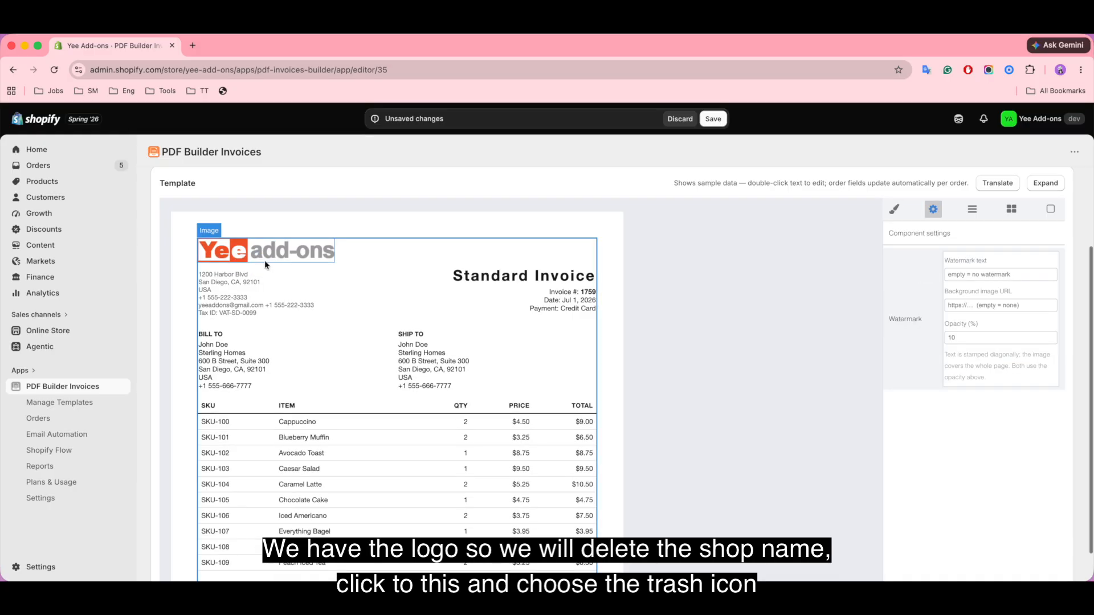
left_click(240, 283)
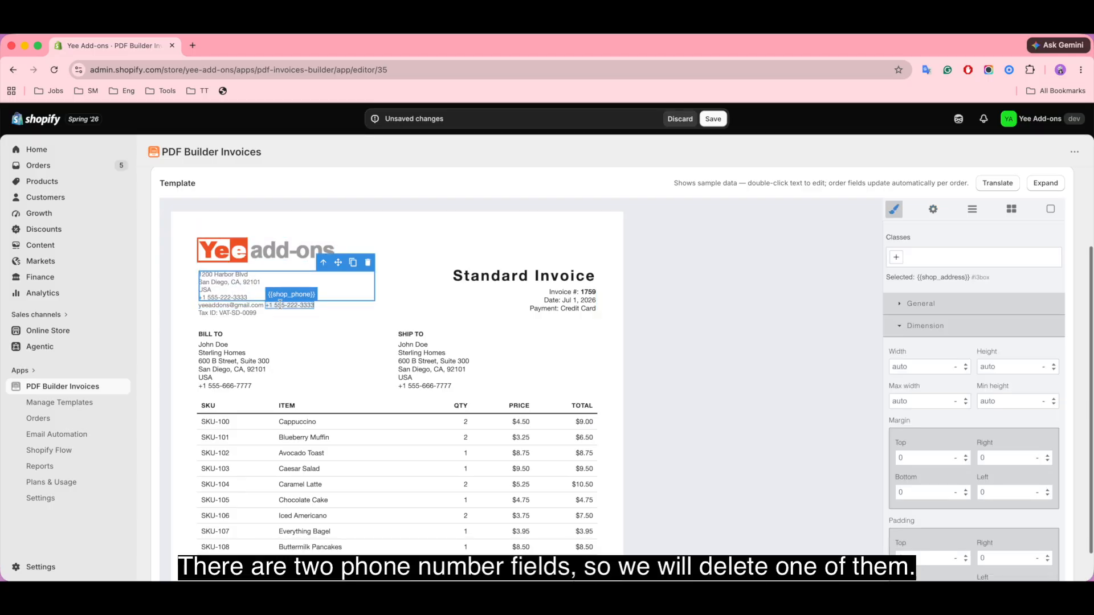
left_click(280, 304)
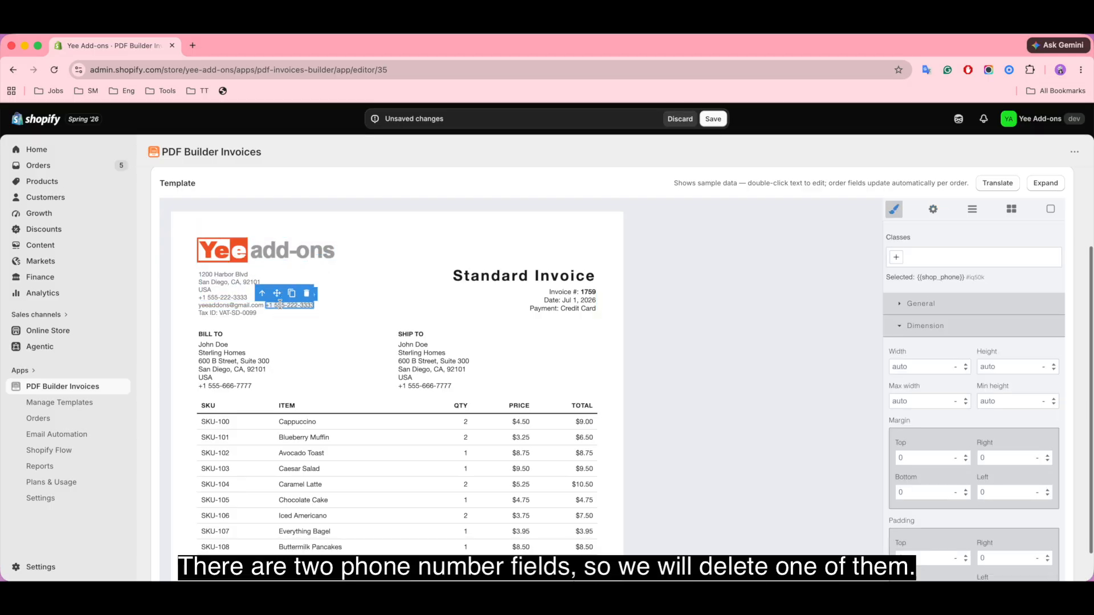
left_click(308, 294)
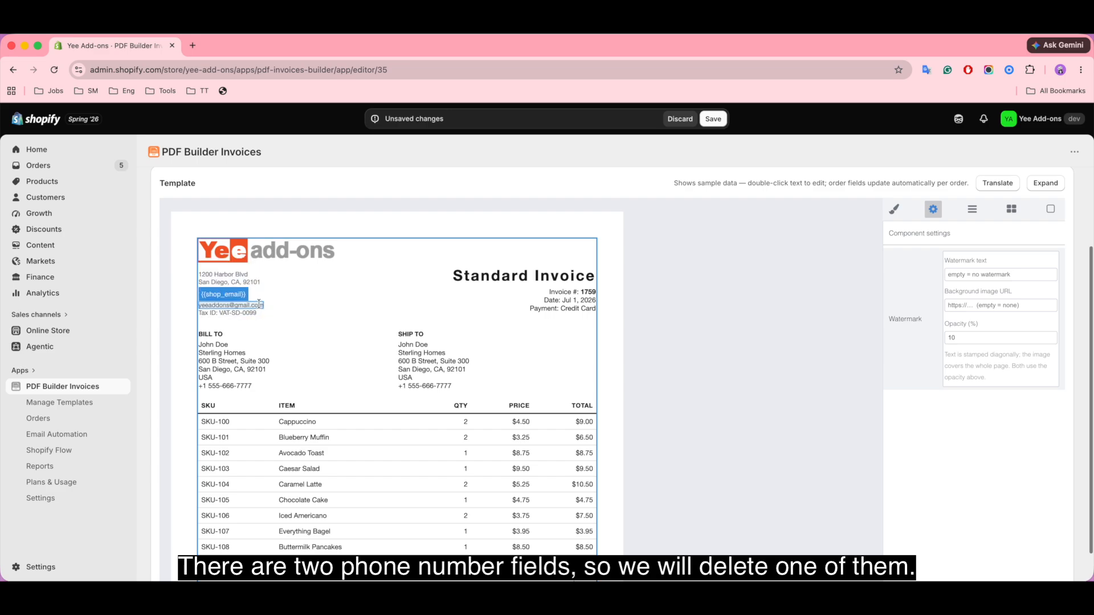
left_click(577, 278)
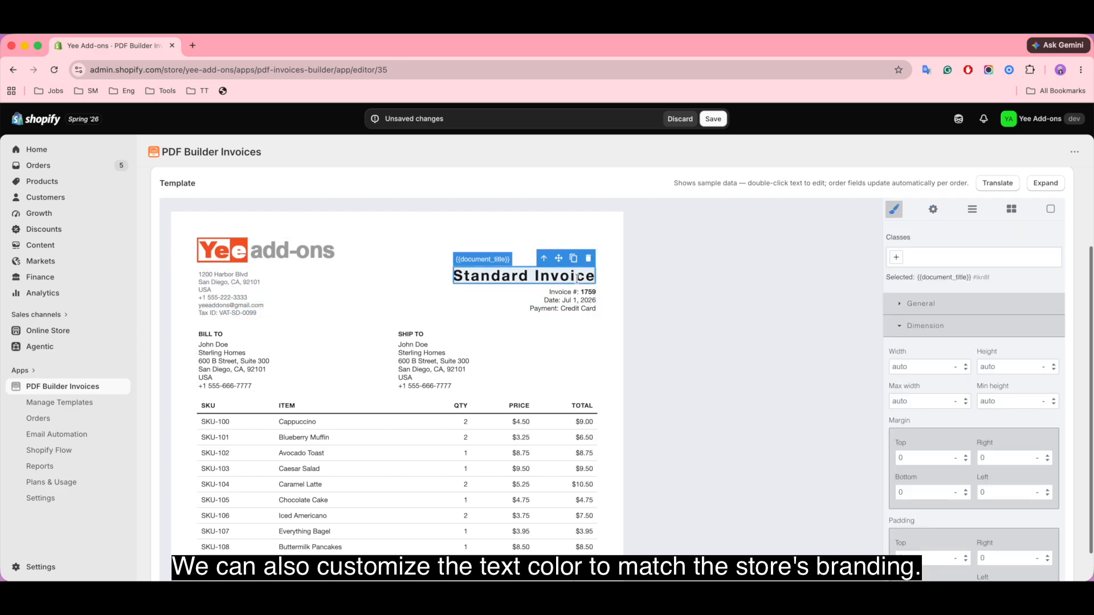
Step: Set the Standard Invoice title's typography colour to orange #fc5c04
left_click(1010, 211)
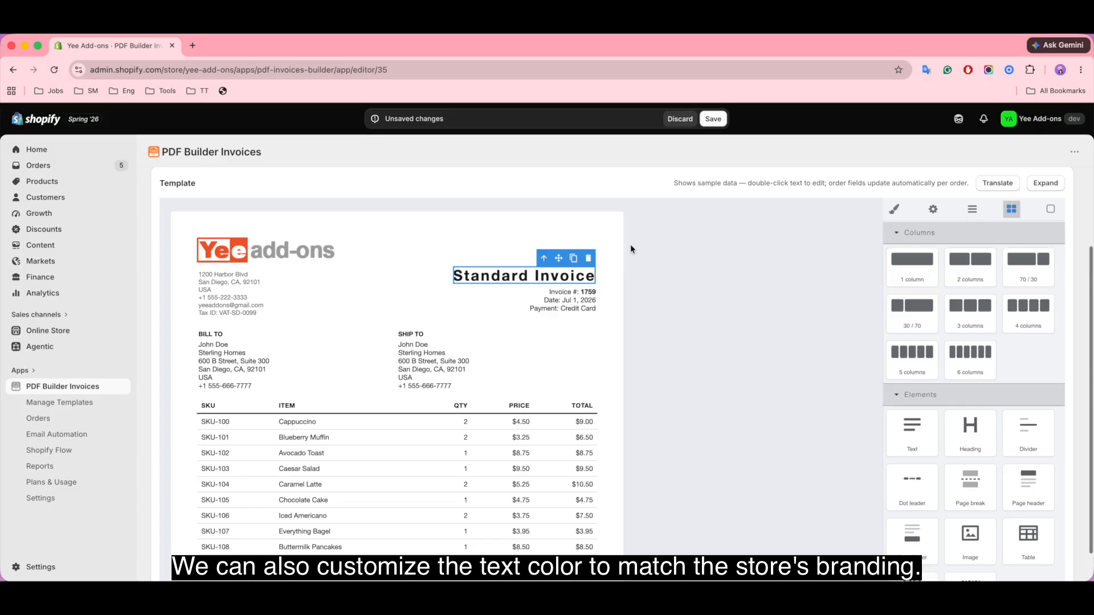
left_click(890, 215)
scroll(962, 470, "down", 3)
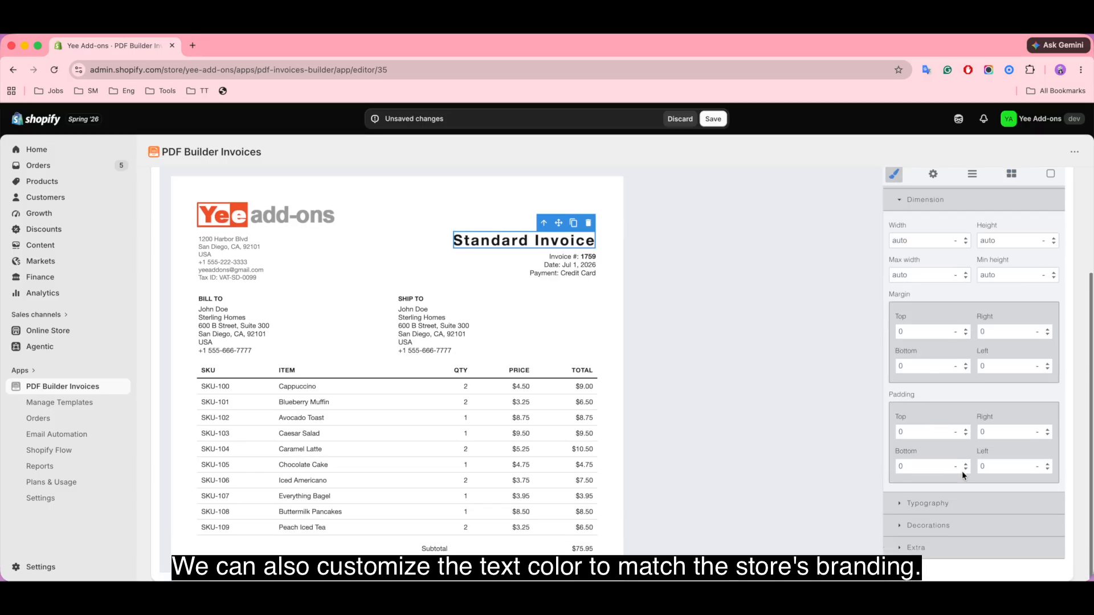
left_click(924, 506)
scroll(969, 502, "down", 4)
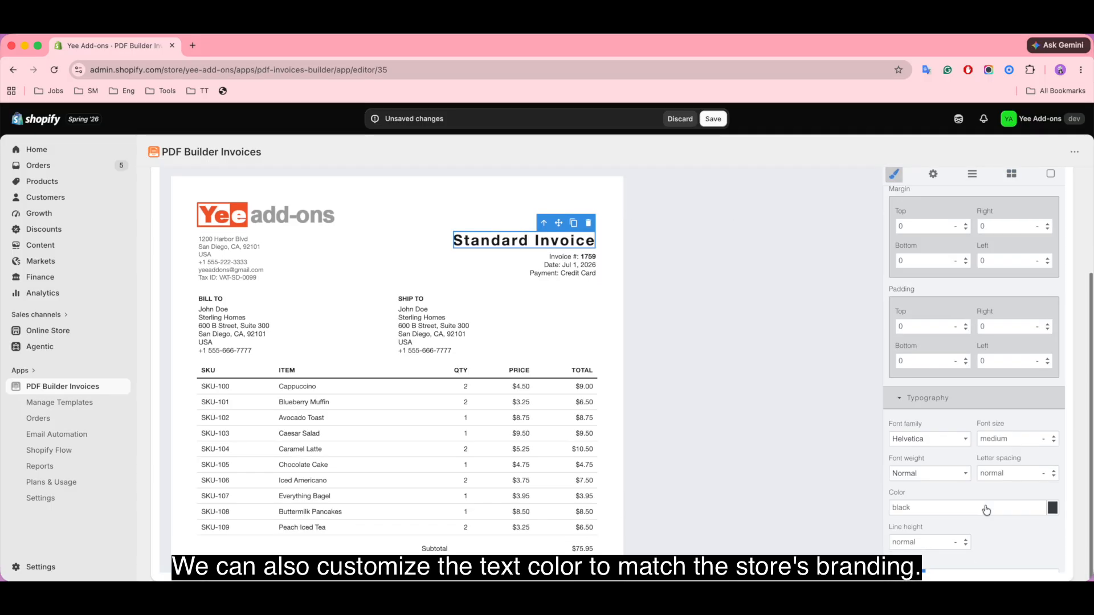
left_click(1052, 409)
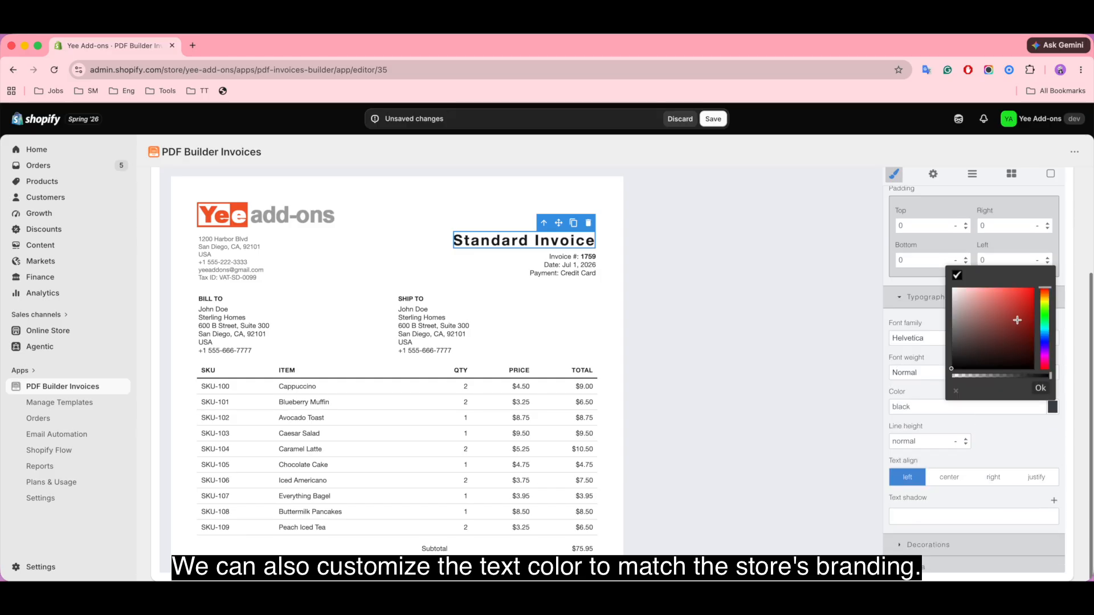
left_click(1043, 291)
left_click_drag(1030, 295, 1032, 288)
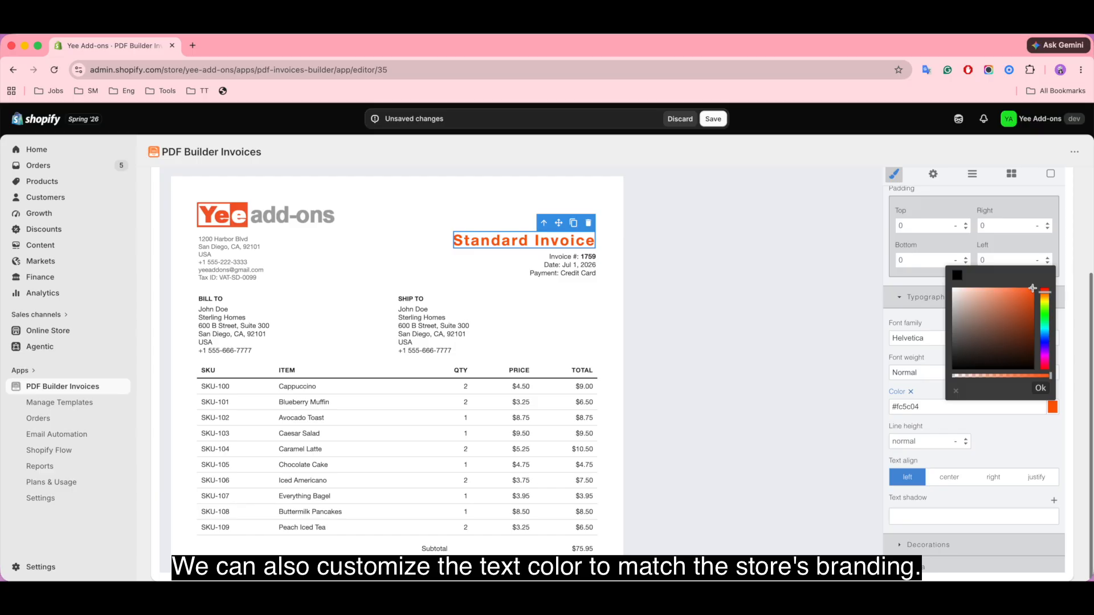
Step: Copy the title's #fc5c04 colour and paste it into the BILL TO and SHIP TO headings' colour fields
left_click(264, 299)
left_click(496, 241)
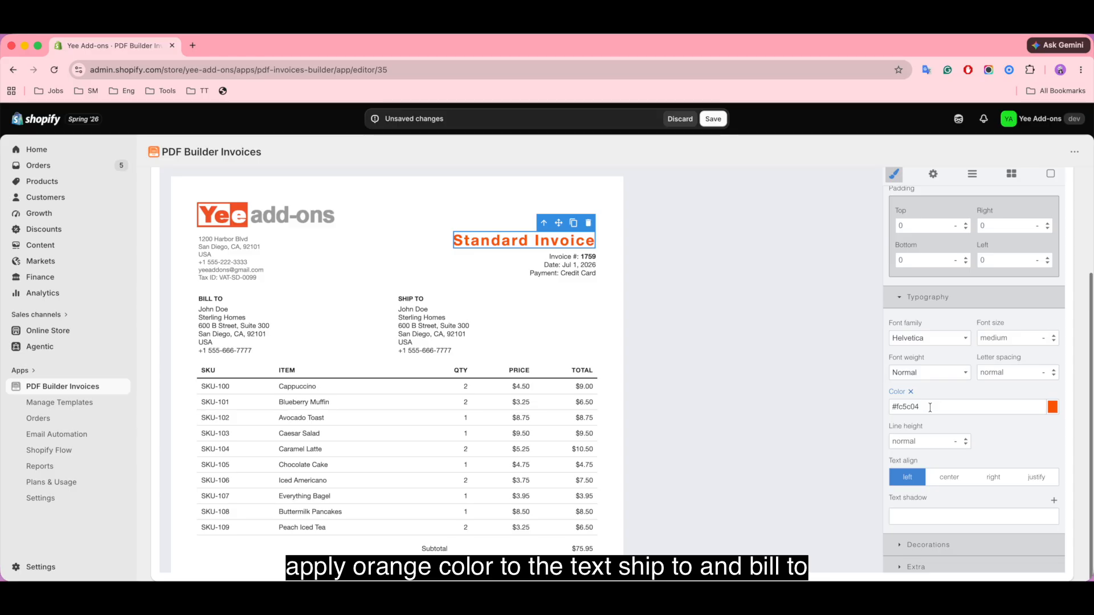
triple_click(930, 407)
key("super+c")
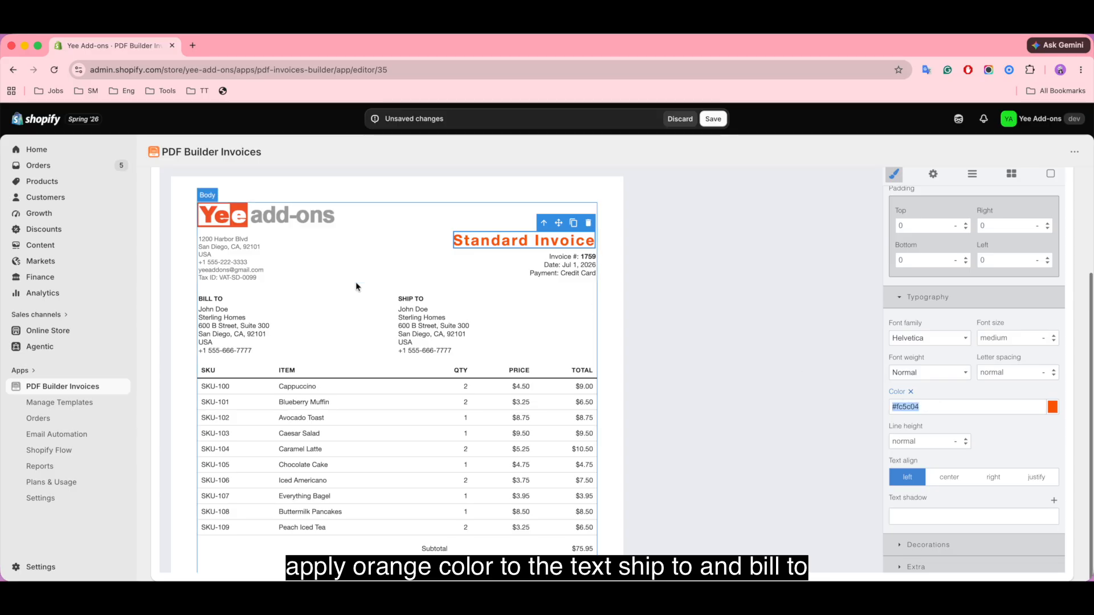
left_click(225, 300)
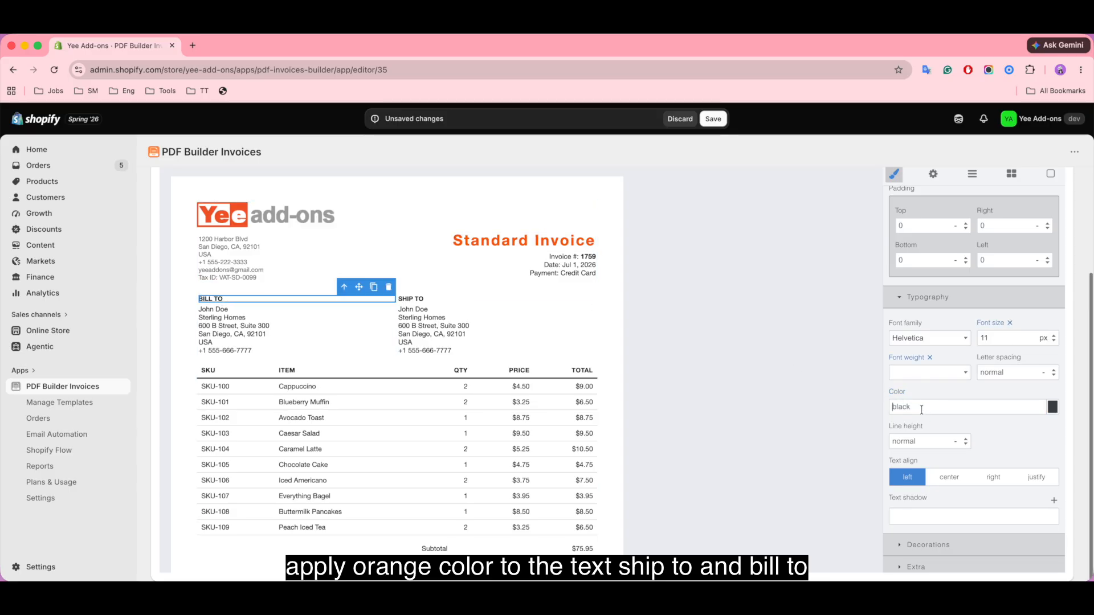
triple_click(920, 406)
key("super+v")
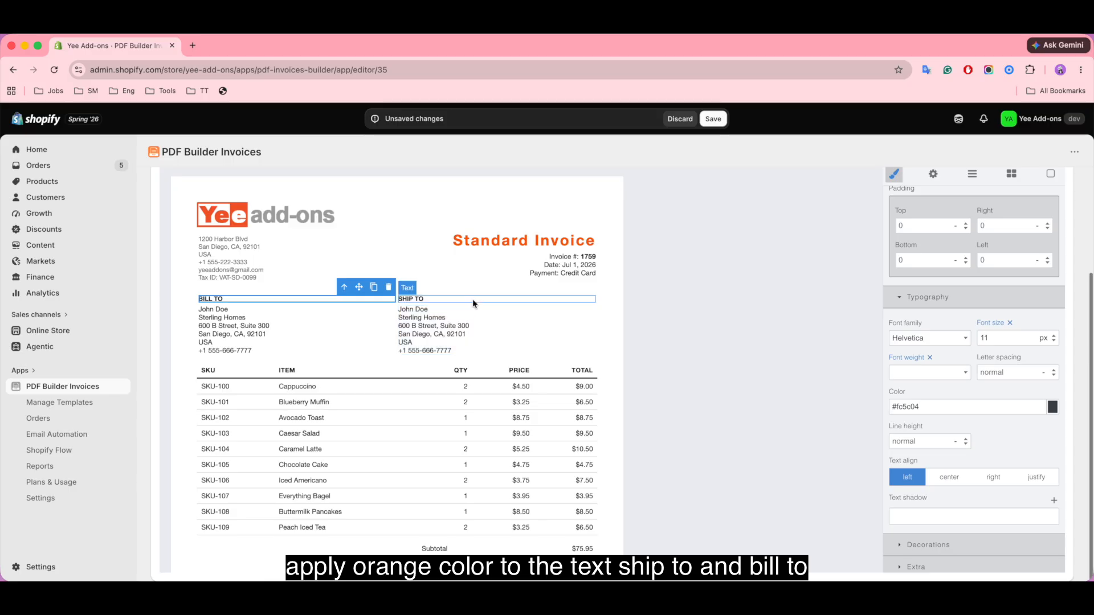
left_click(512, 299)
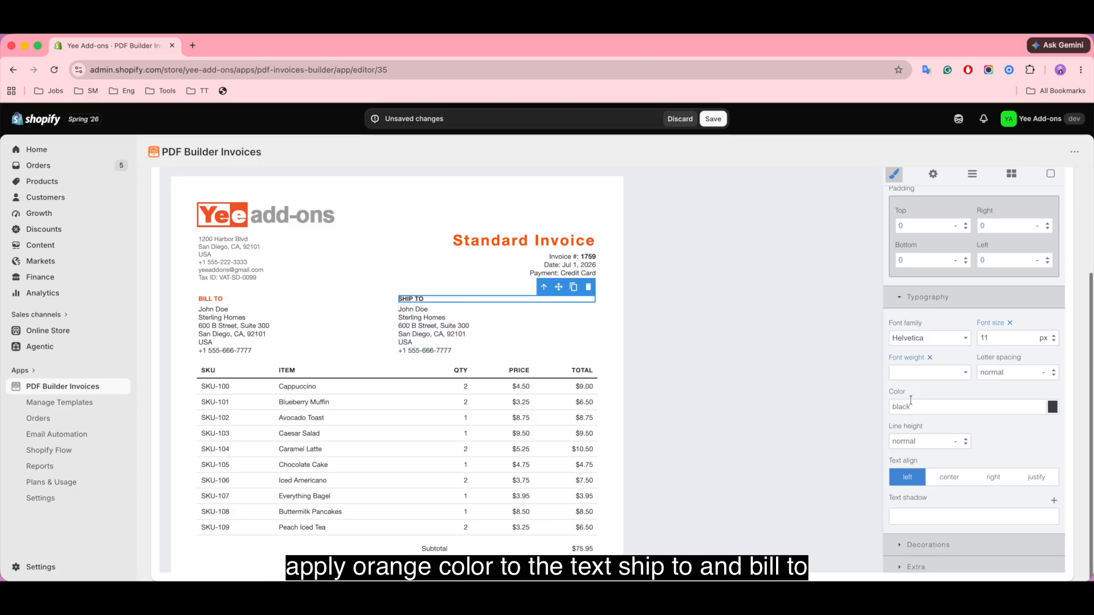
triple_click(909, 401)
key("super+v")
left_click(663, 274)
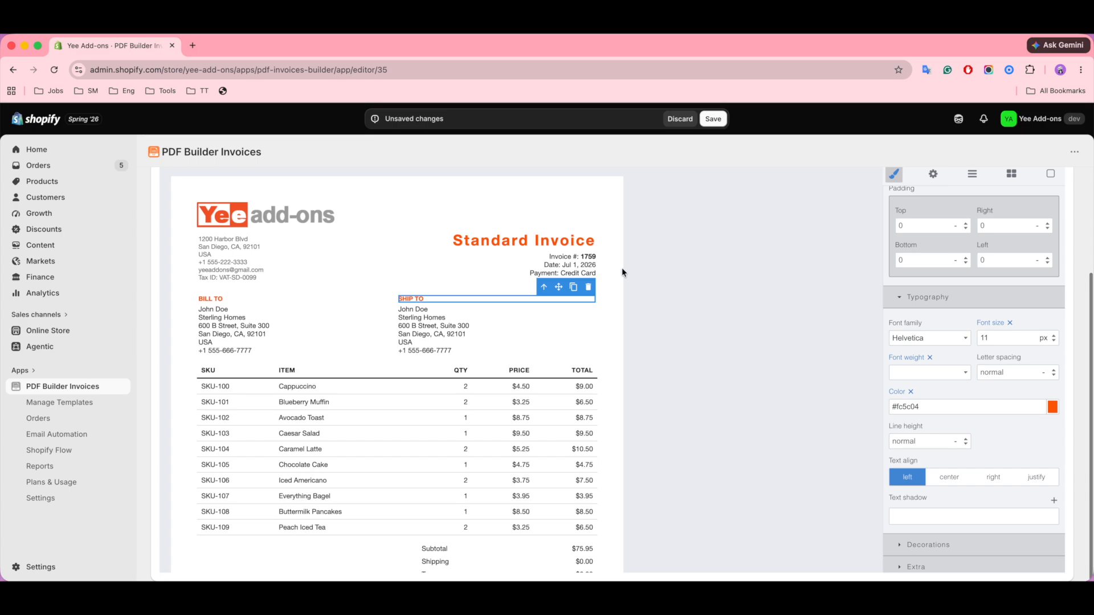
left_click(573, 258)
Step: Change the invoice line to 'Invoice Number: #{{order_number}}' with the # sign in bold
double_click(573, 259)
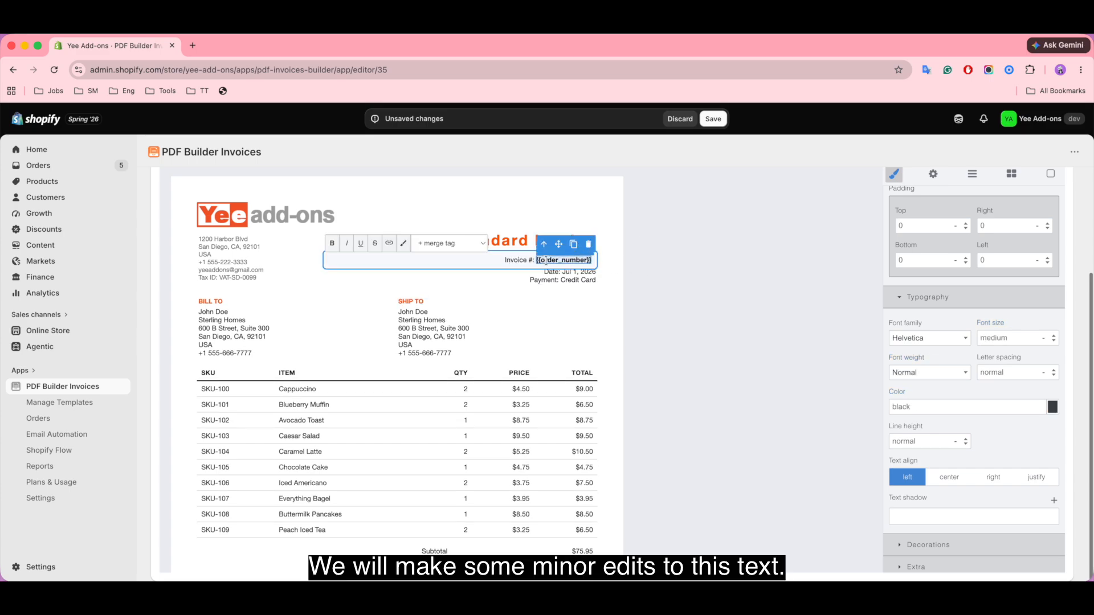
type("Number")
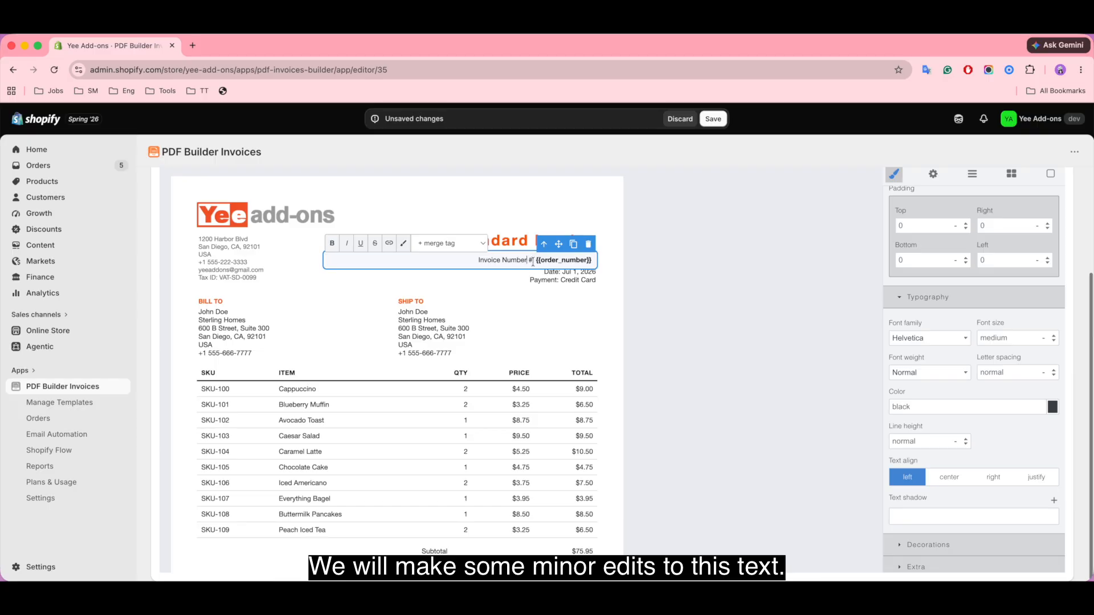
key("Delete")
key("Delete")
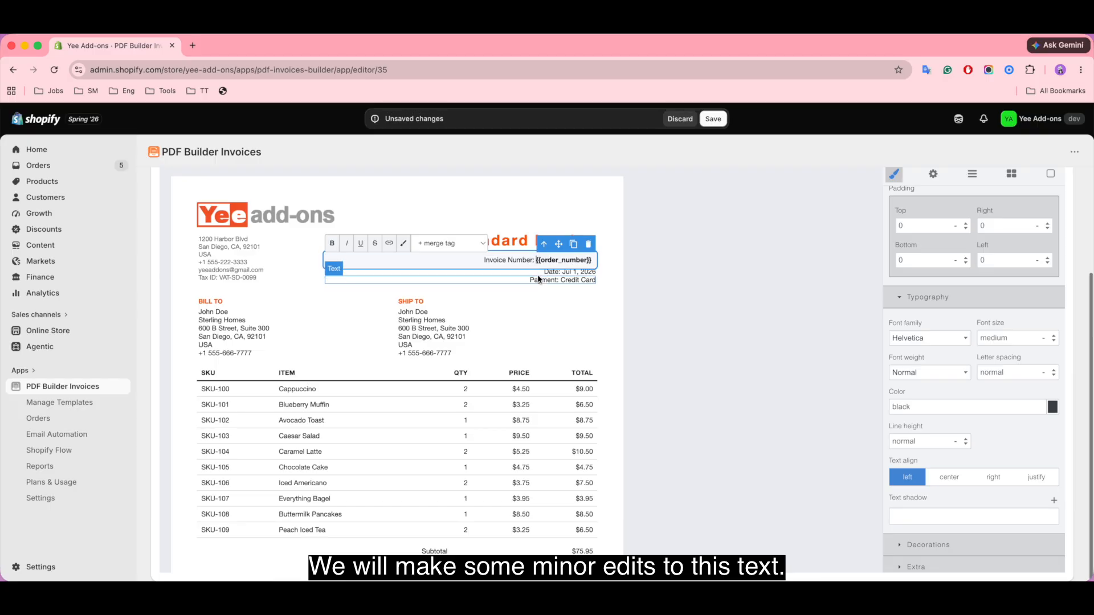
type("#")
left_click_drag(533, 258, 536, 258)
left_click(332, 244)
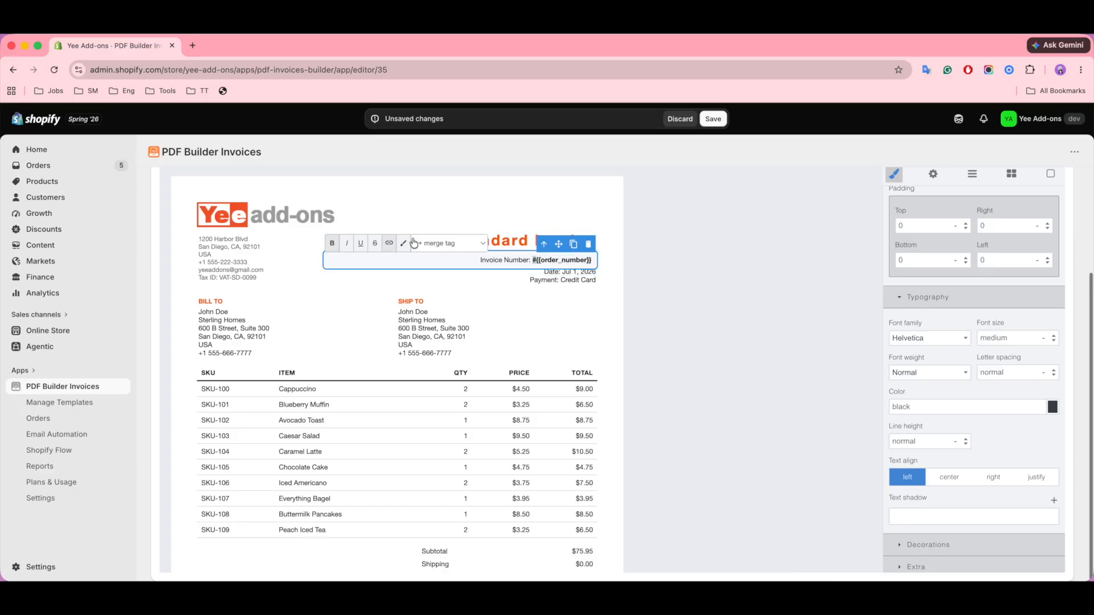
left_click(587, 316)
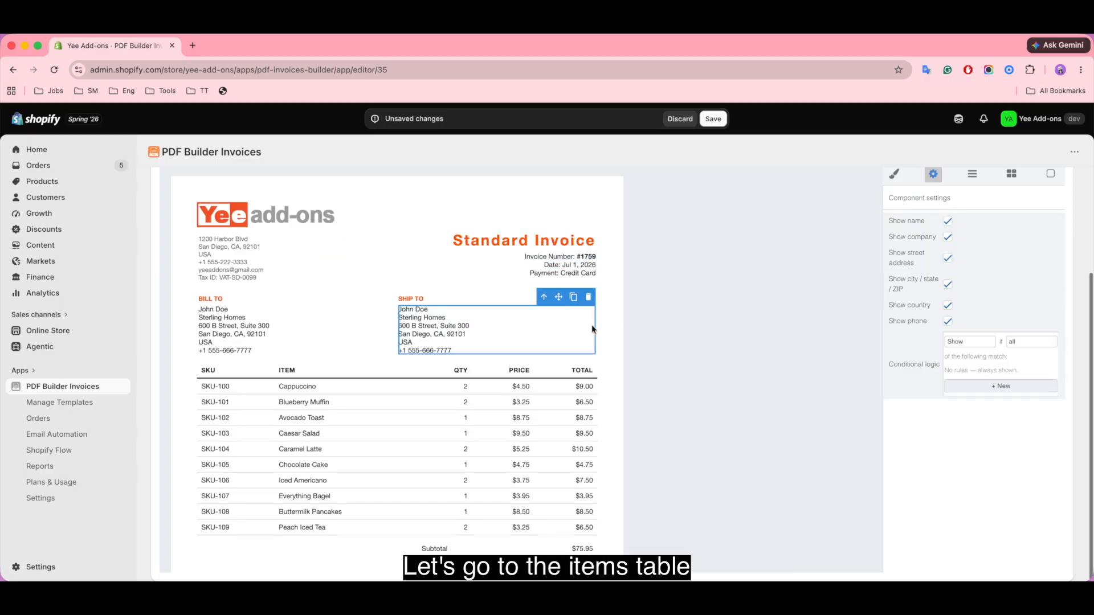
Step: Turn off Show SKU on the items table, keeping Show thumbnail and Show description unchecked
scroll(399, 444, "down", 2)
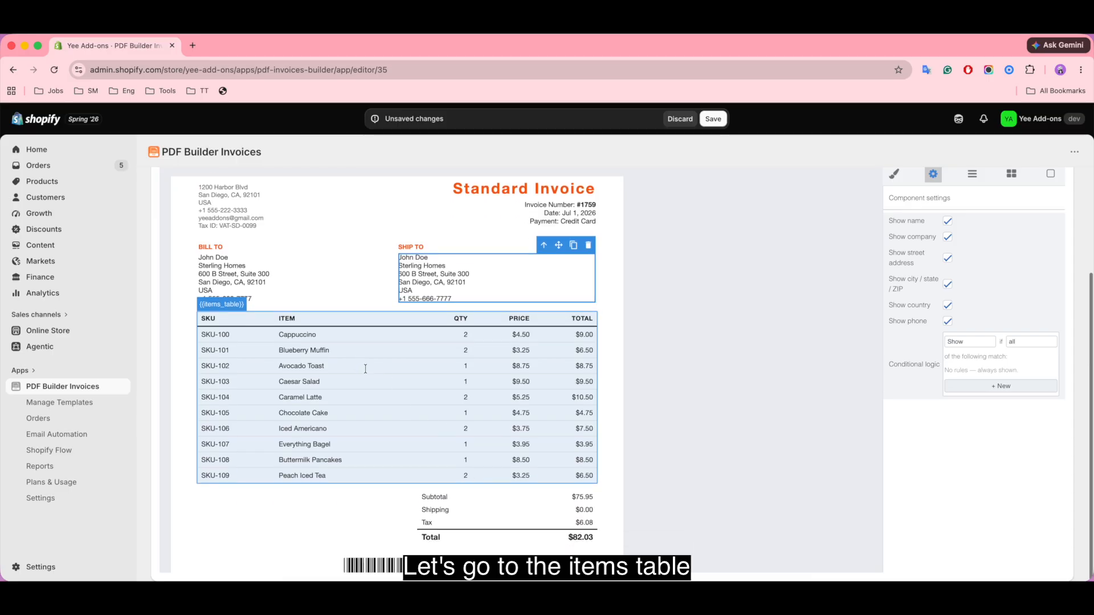
left_click(365, 369)
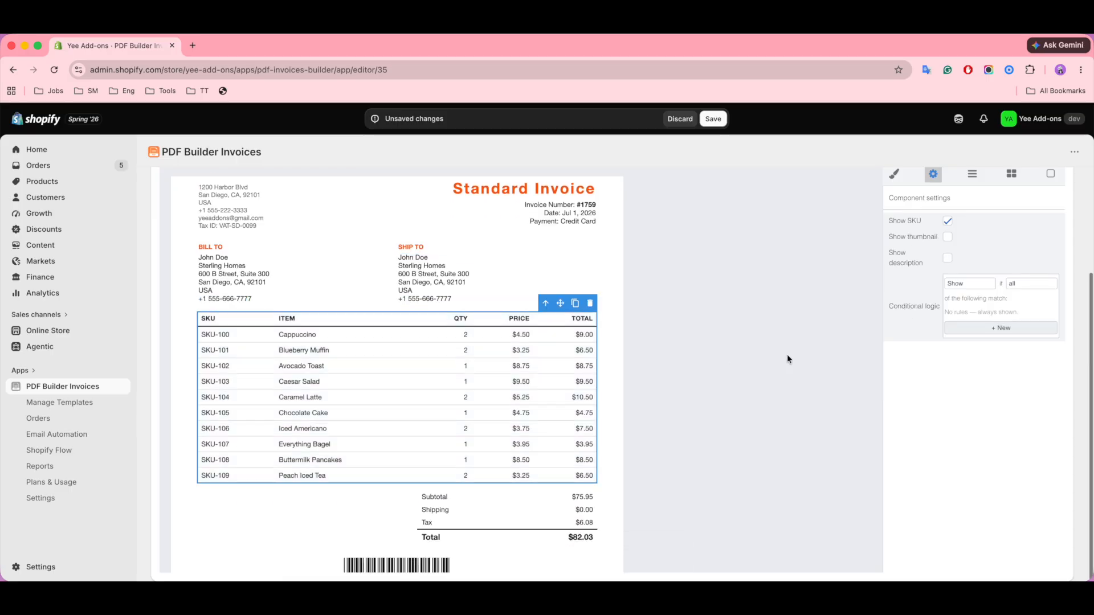
left_click(948, 221)
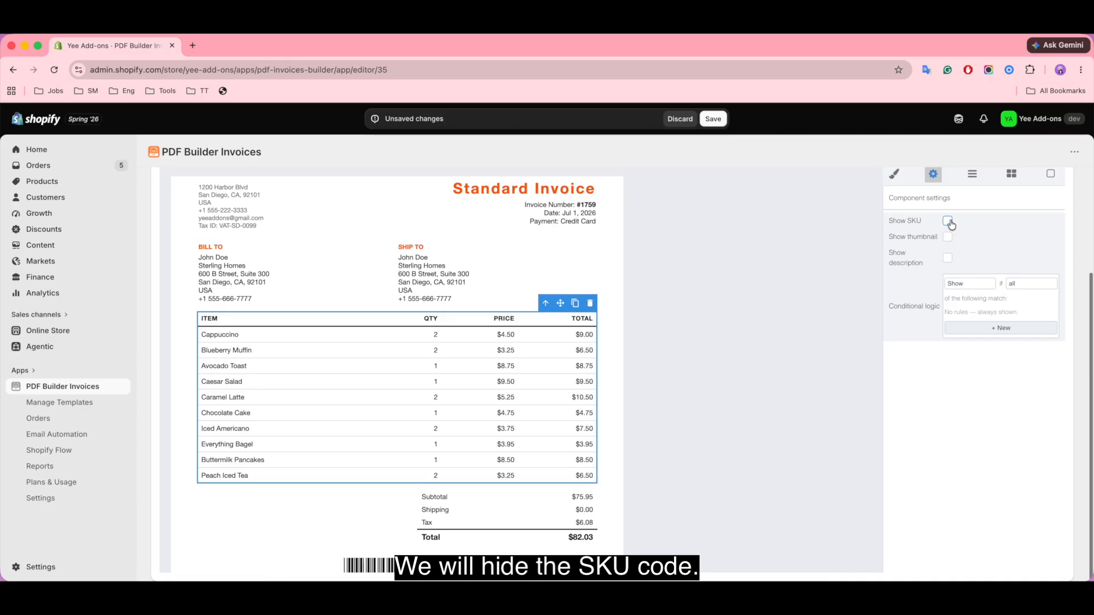
left_click(948, 237)
left_click(948, 238)
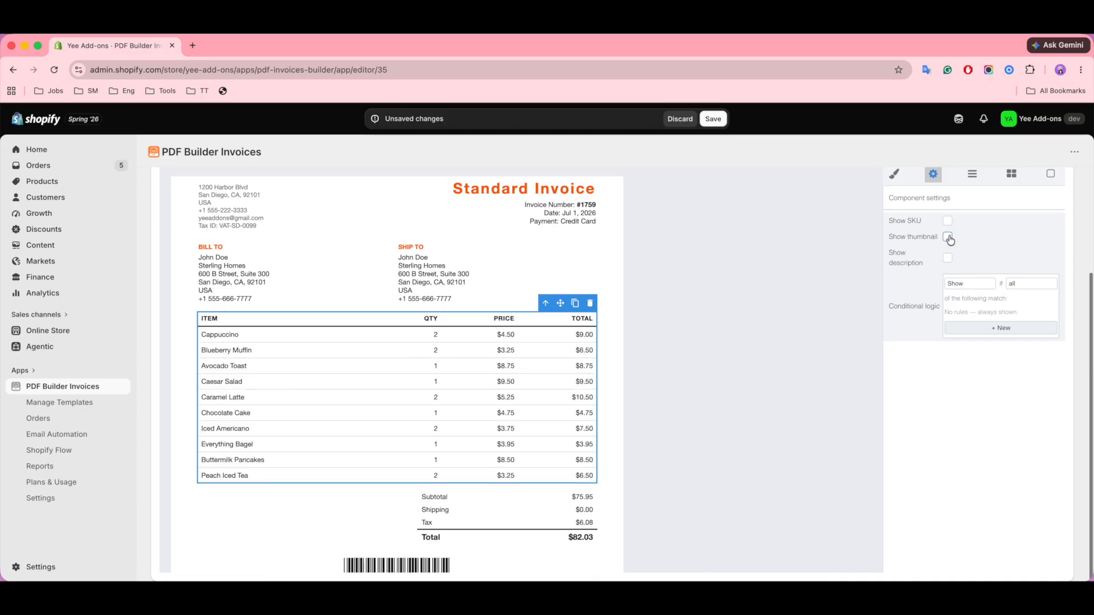
left_click(948, 259)
left_click(948, 258)
scroll(482, 556, "down", 2)
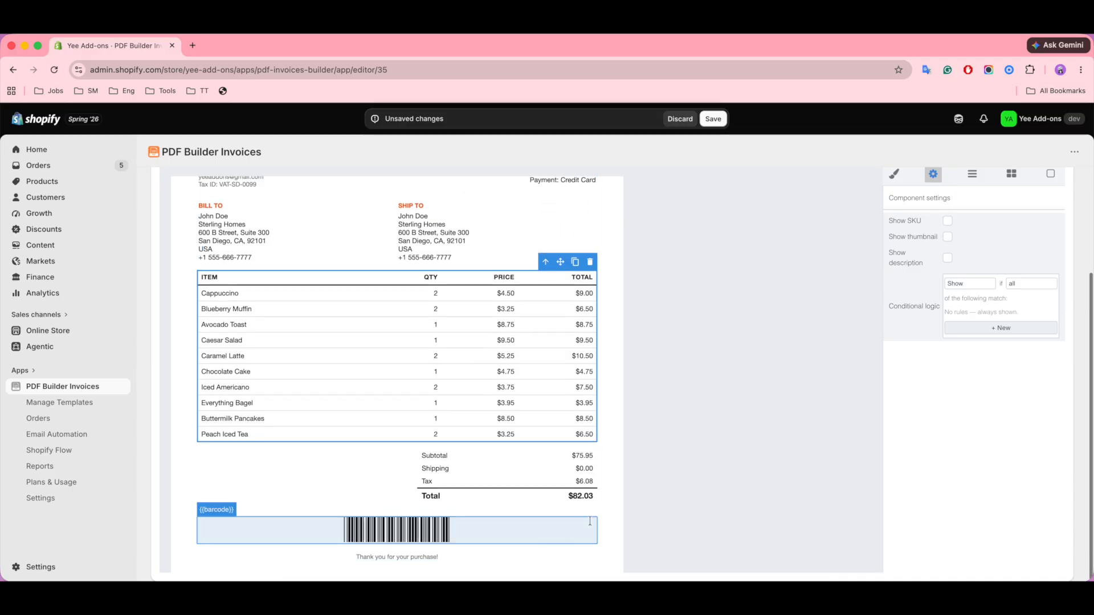
scroll(627, 502, "up", 6)
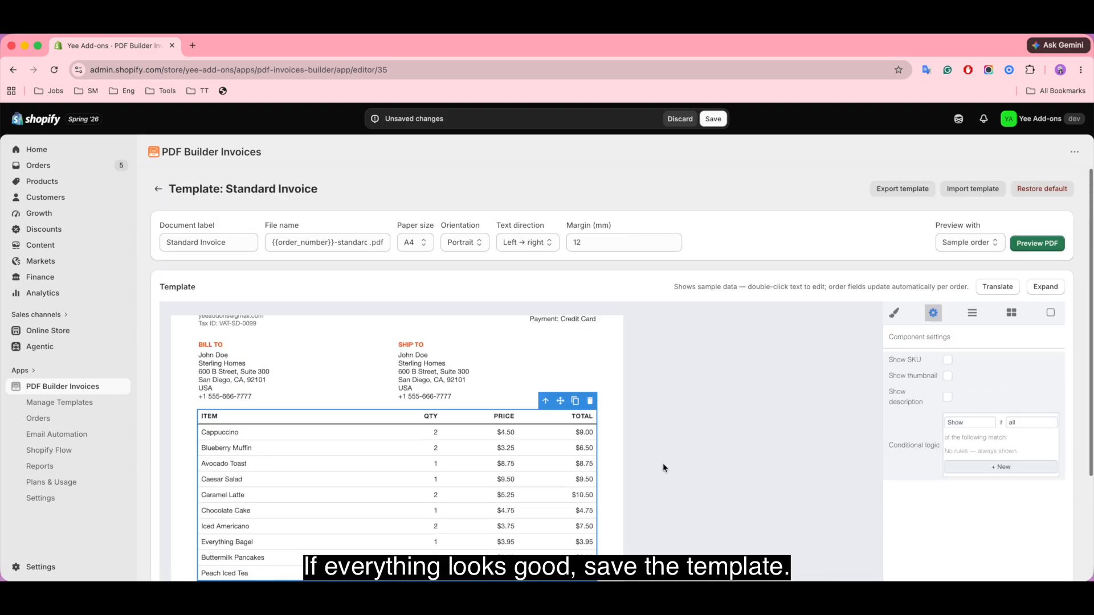
Step: Save the Standard Invoice template and review its PDF preview, totalling $82.03, in a new tab
left_click(713, 118)
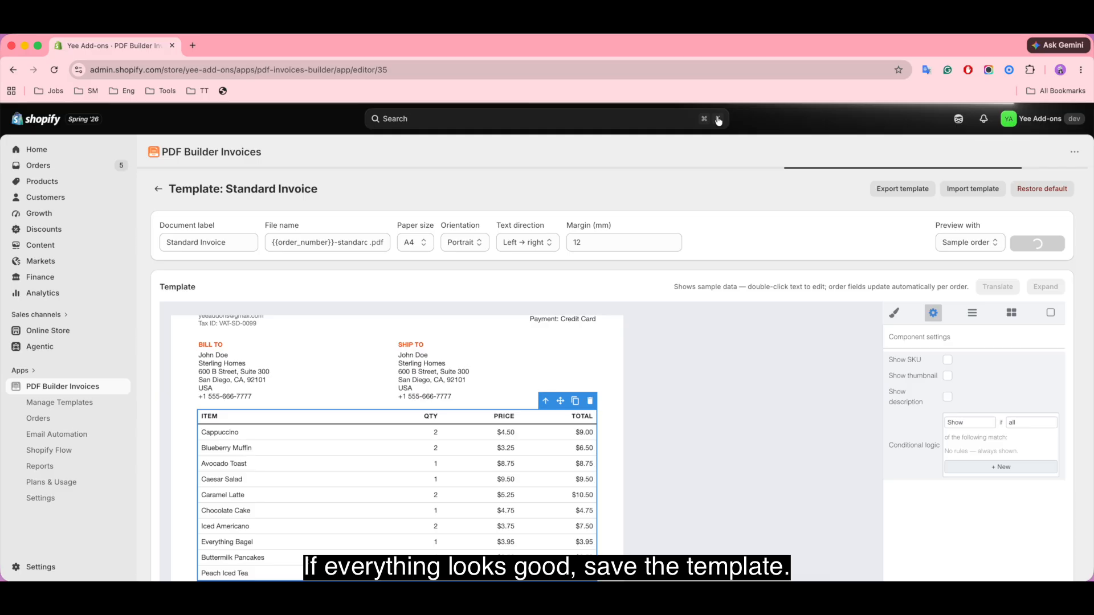
left_click(1020, 244)
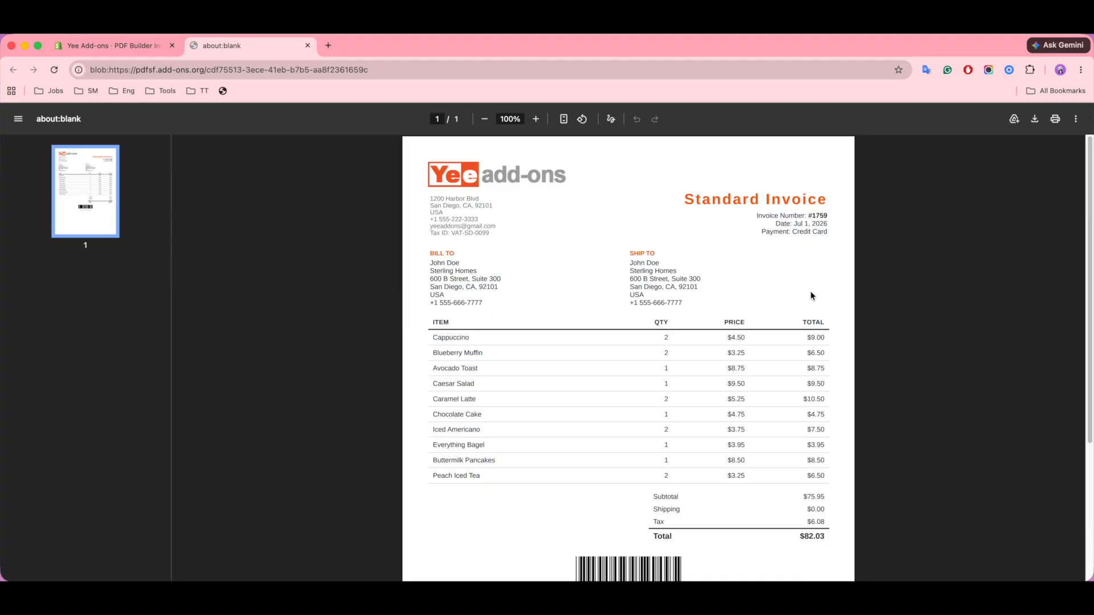
scroll(782, 482, "down", 4)
scroll(781, 481, "up", 4)
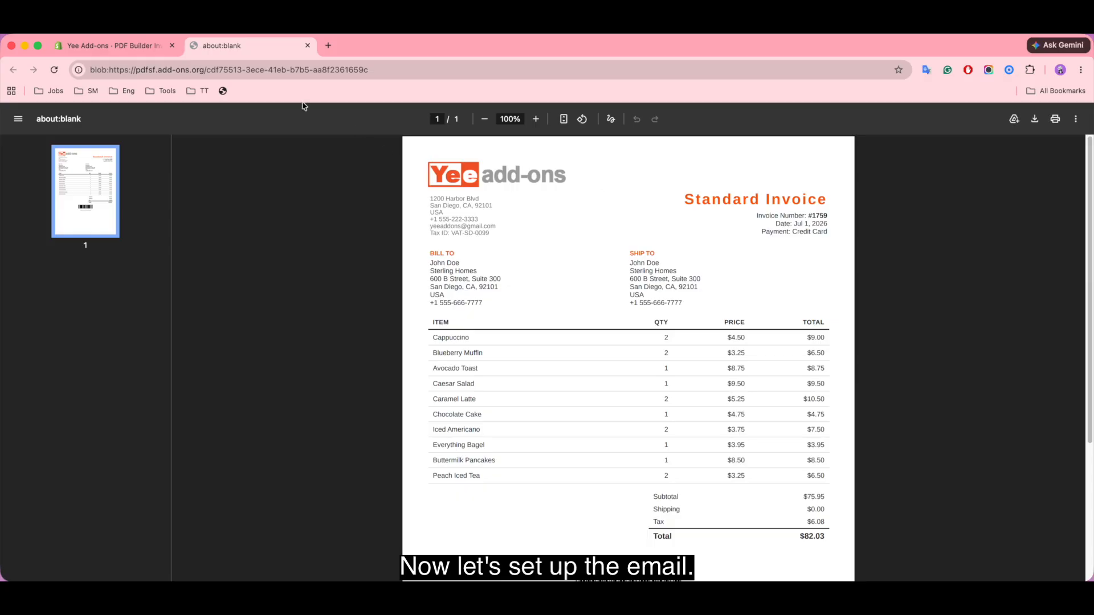
left_click(108, 49)
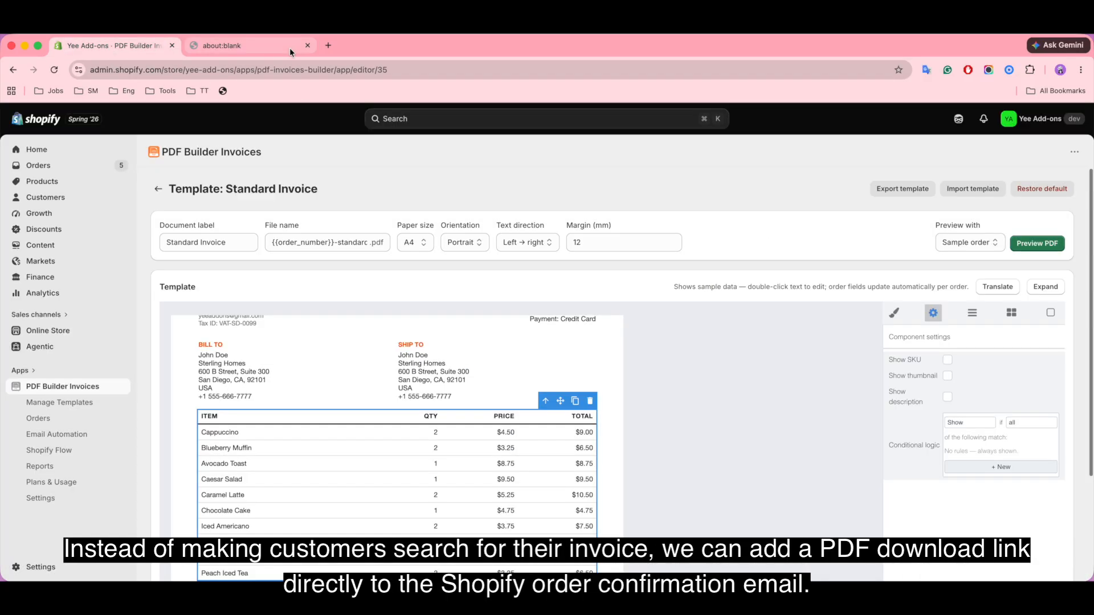
Step: Close the PDF preview tab and go to the Email Automation page
left_click(308, 45)
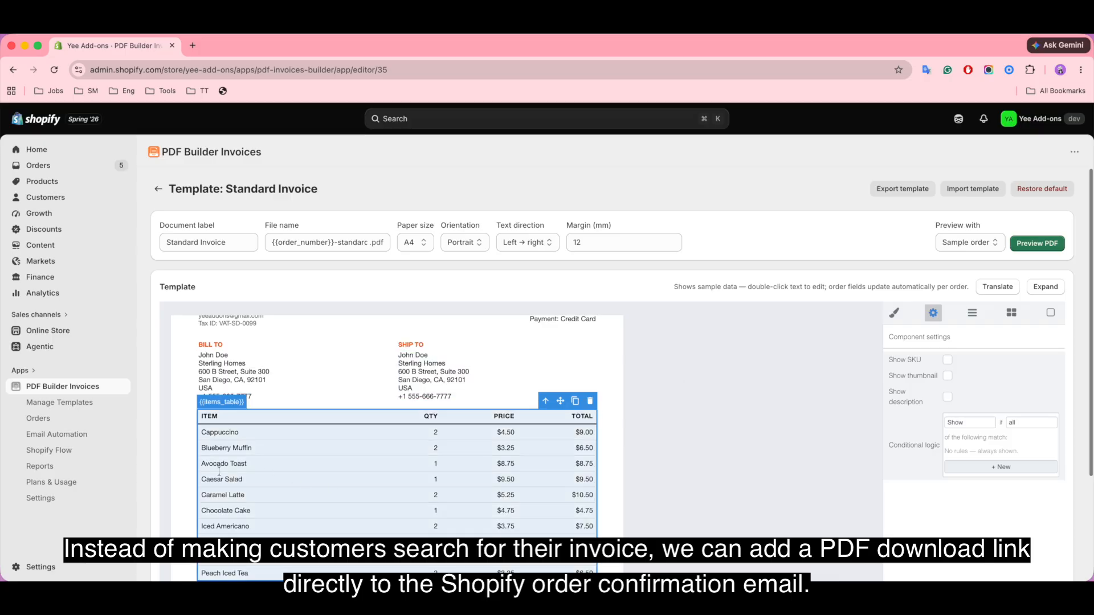
left_click(78, 436)
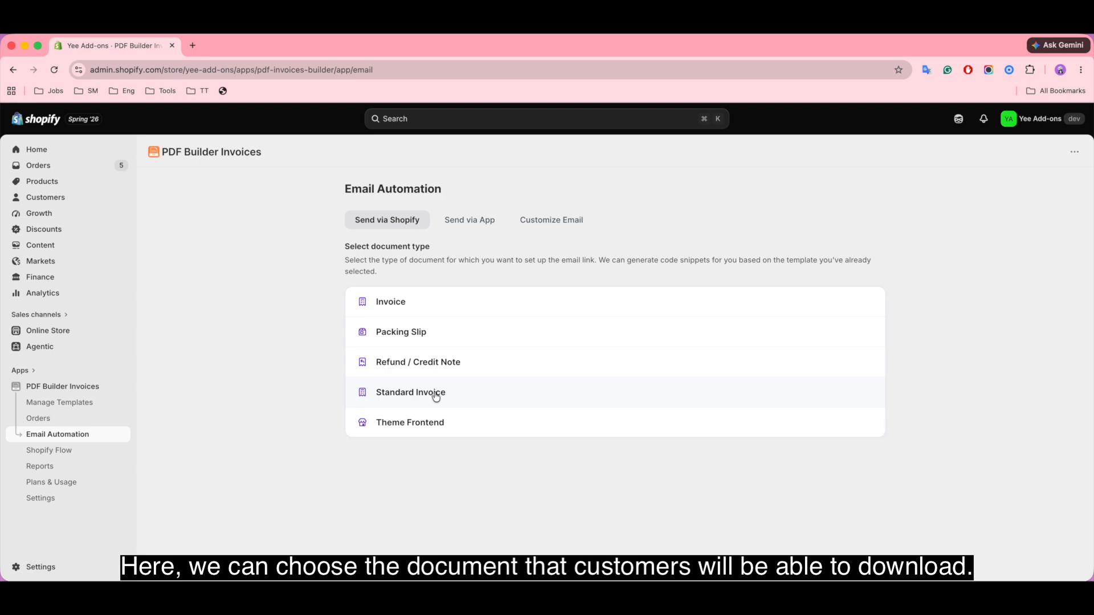
Step: Style the Standard Invoice email download button, centred with corner radius 6, and copy its snippet
left_click(467, 393)
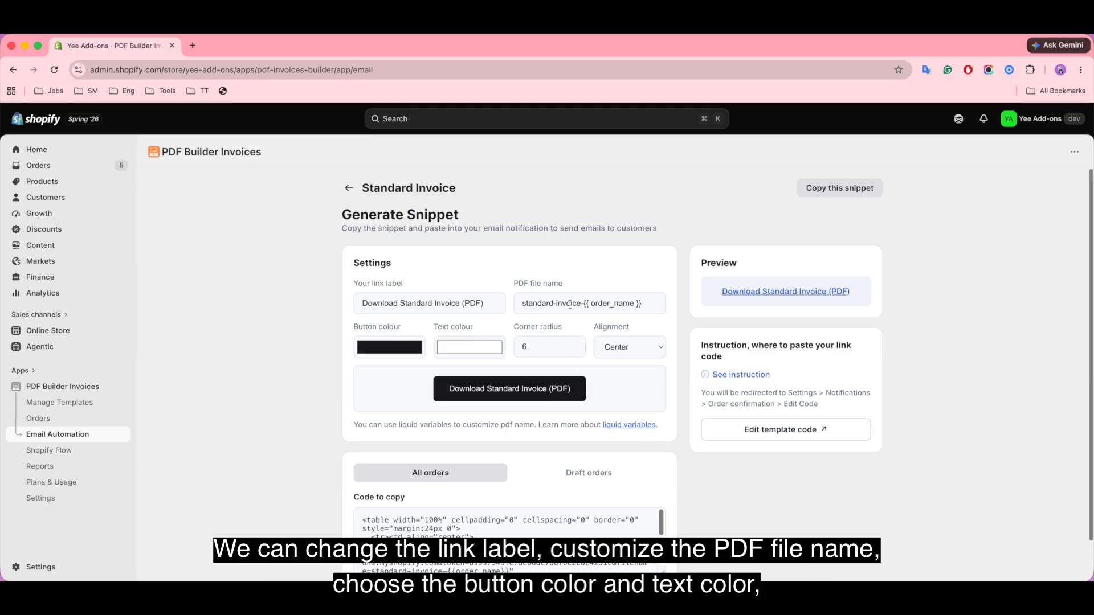
left_click(378, 347)
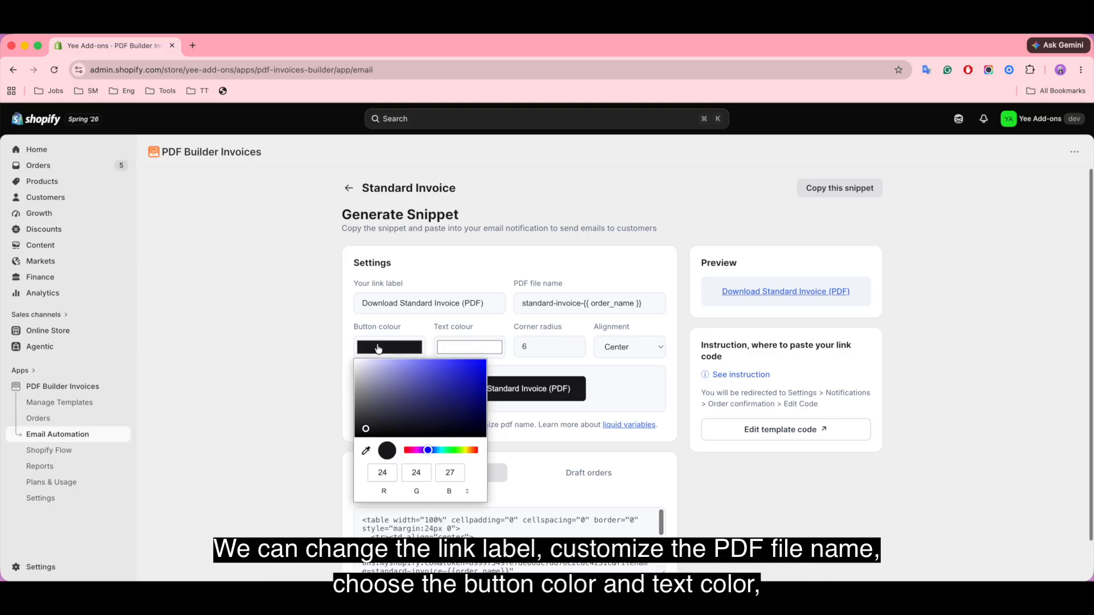
left_click(462, 347)
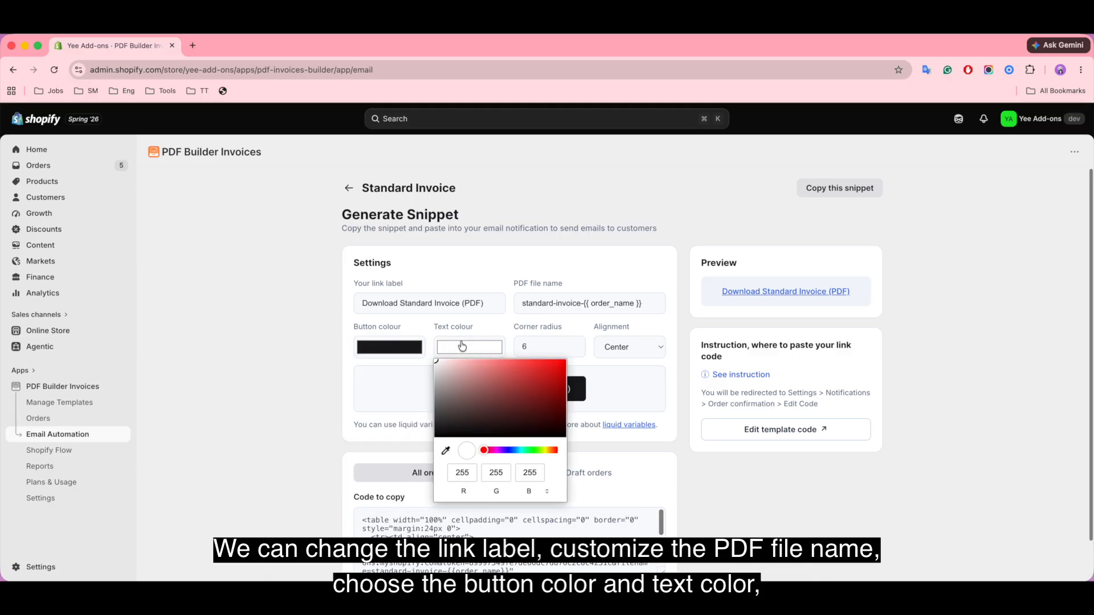
left_click(536, 346)
left_click(634, 347)
left_click(635, 349)
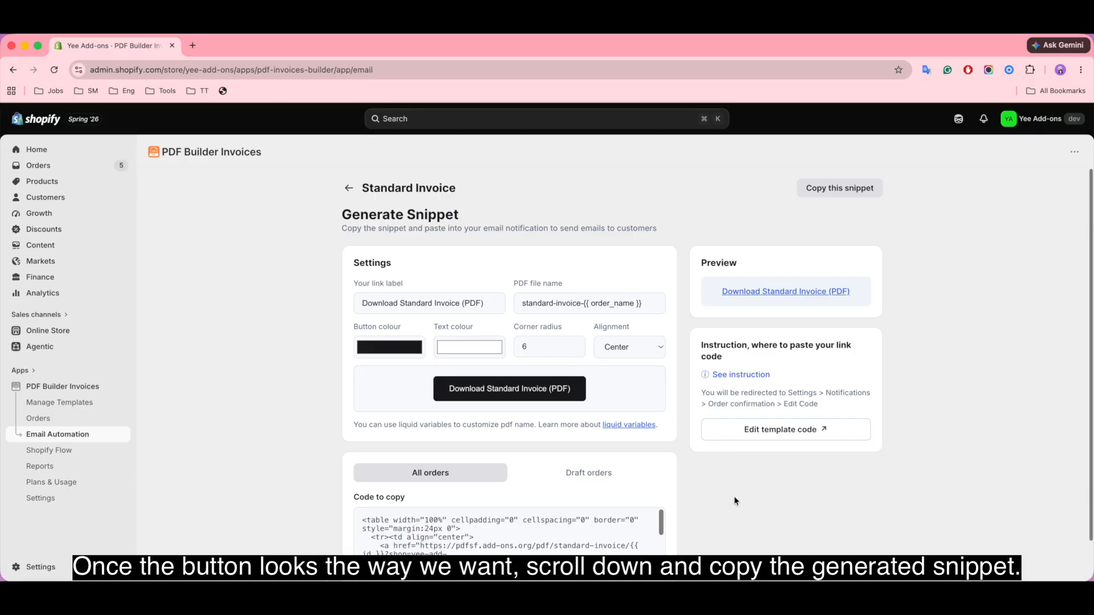
scroll(734, 498, "down", 2)
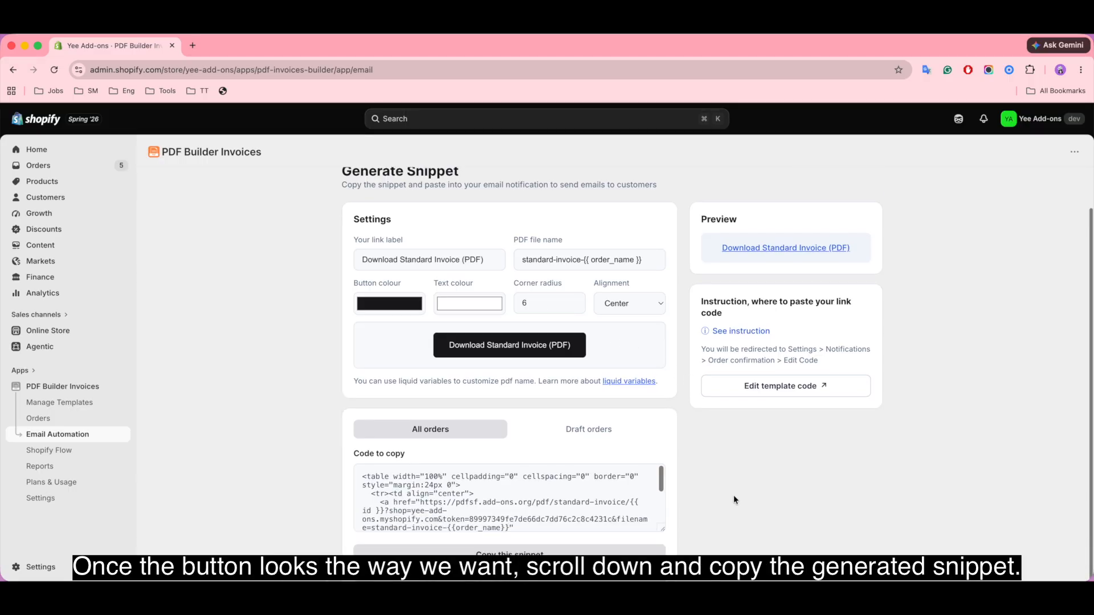
left_click(513, 560)
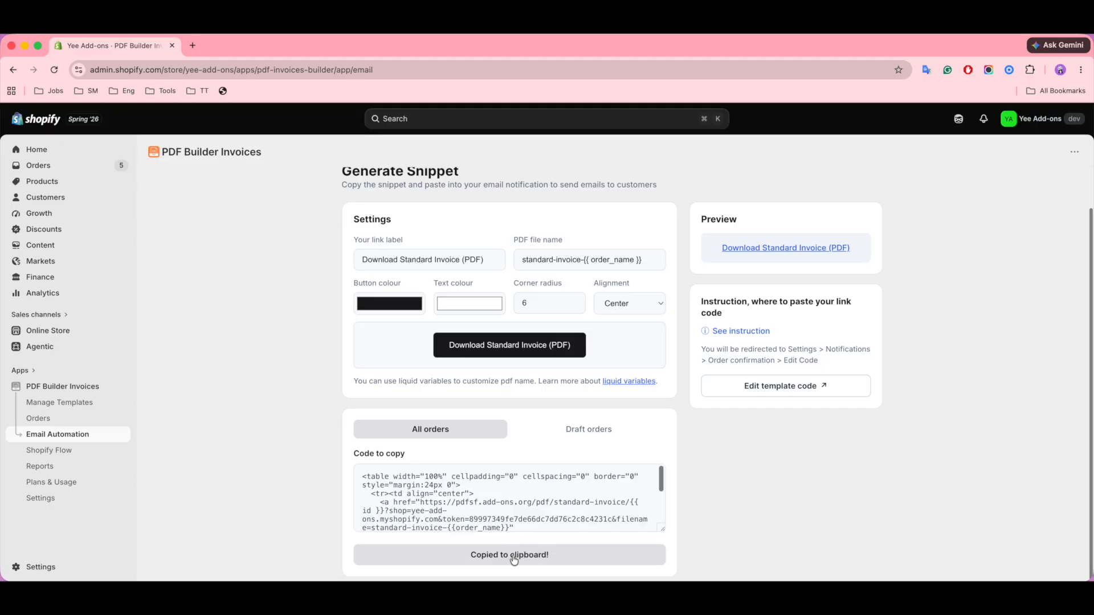
Step: Paste the Download Standard Invoice (PDF) button code right after <body> in the Order confirmation template, then save
left_click(782, 388)
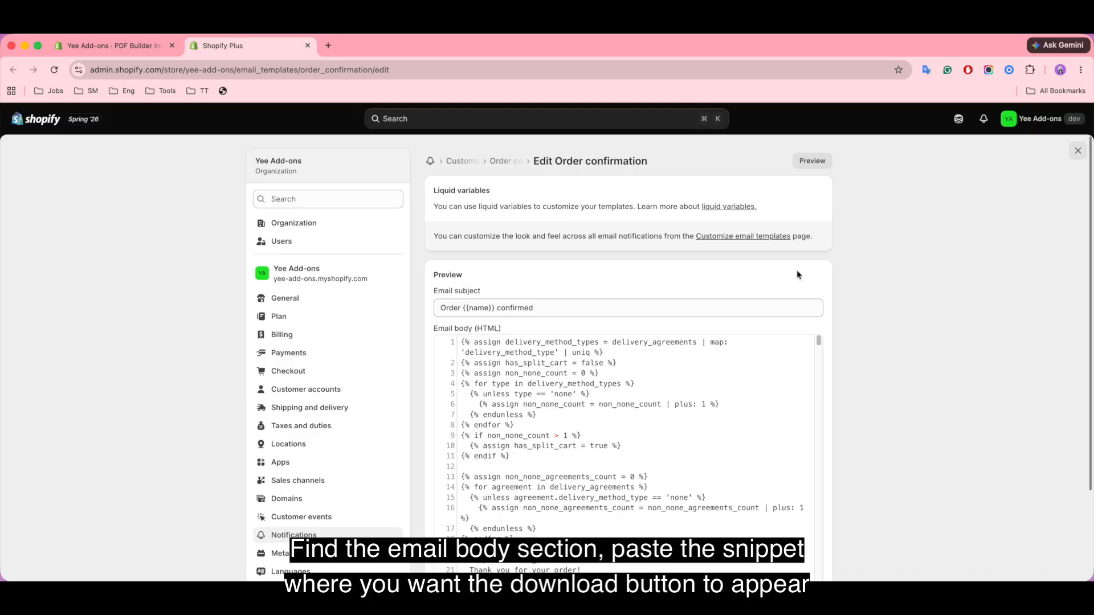
scroll(727, 408, "down", 15)
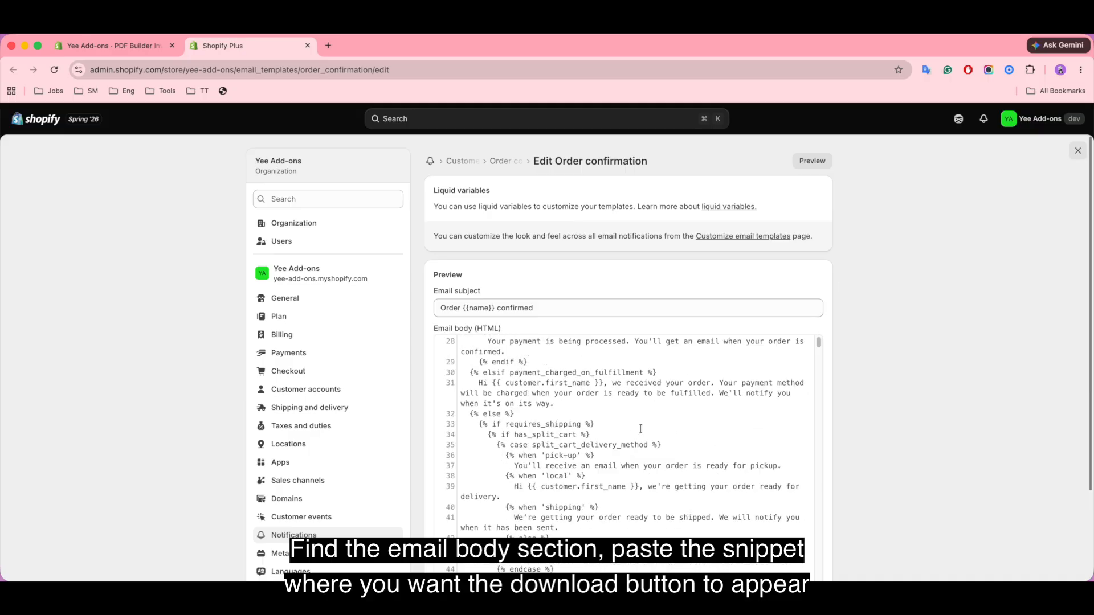
scroll(640, 428, "down", 10)
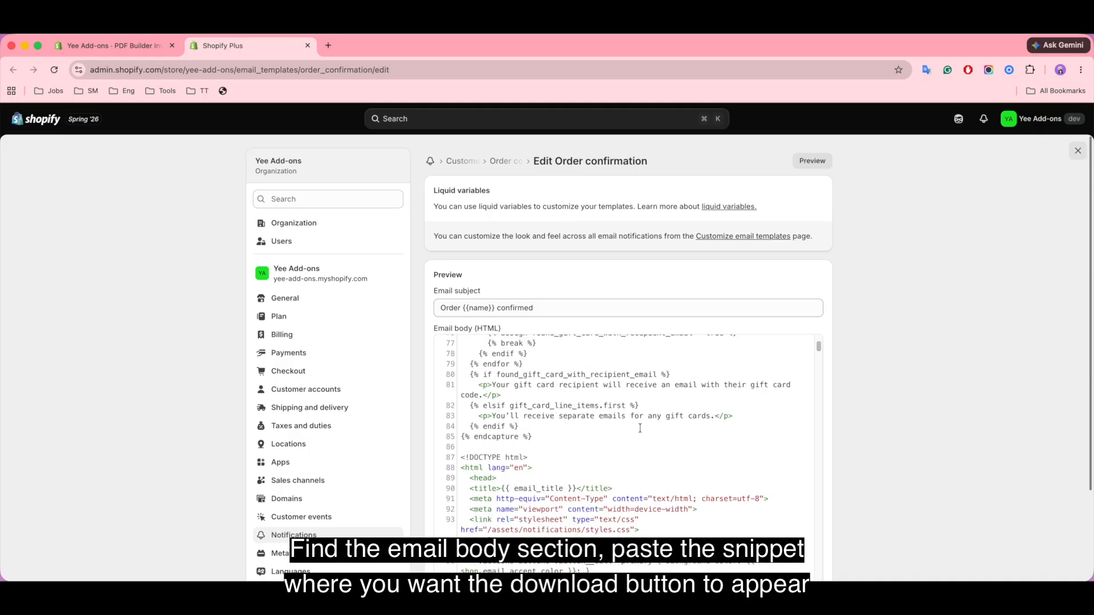
scroll(640, 429, "down", 2)
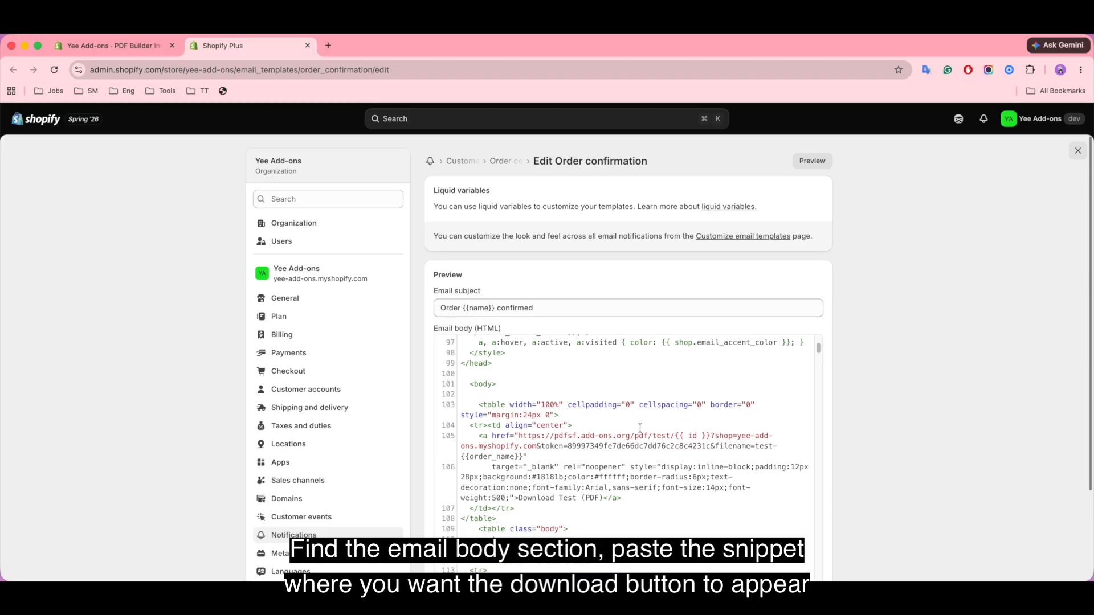
left_click(498, 393)
key("cmd+v")
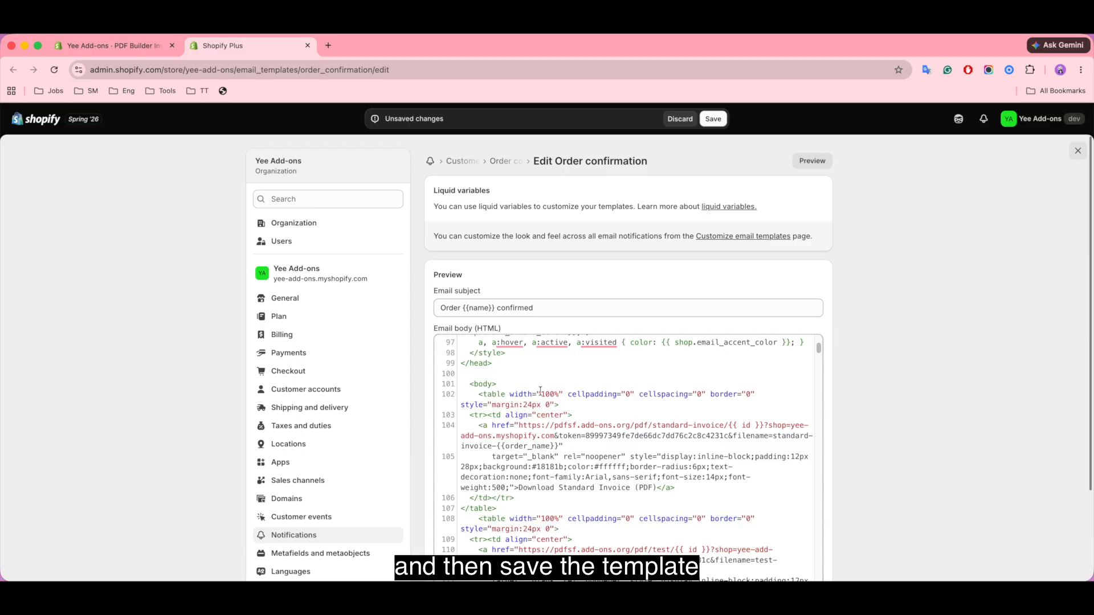
left_click(712, 119)
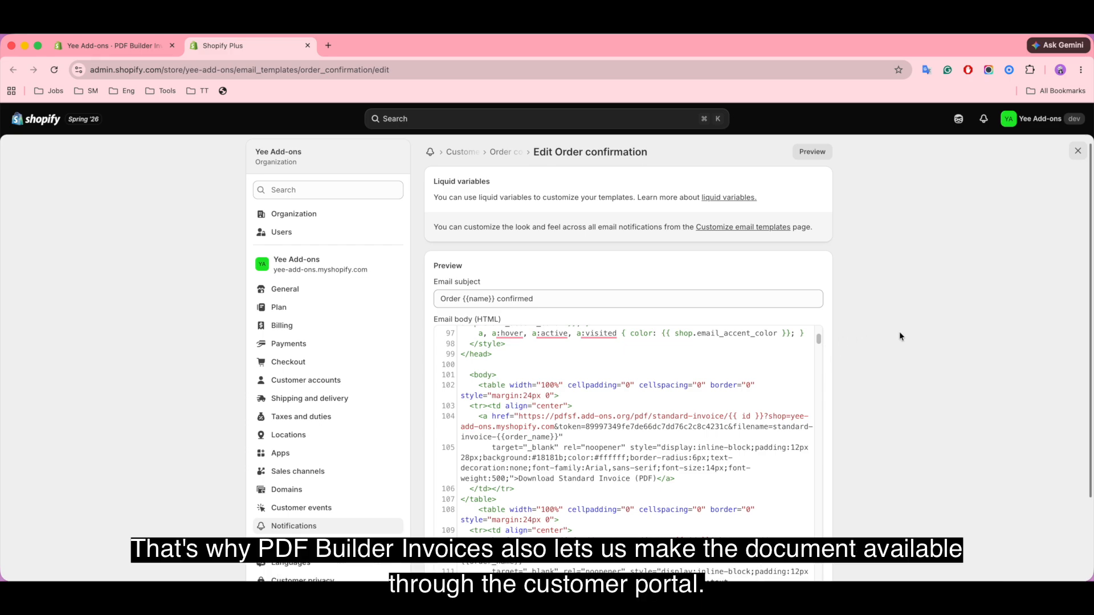
left_click(1076, 152)
Step: Go to the PDF Builder Invoices app's Settings page from the sidebar
left_click(63, 387)
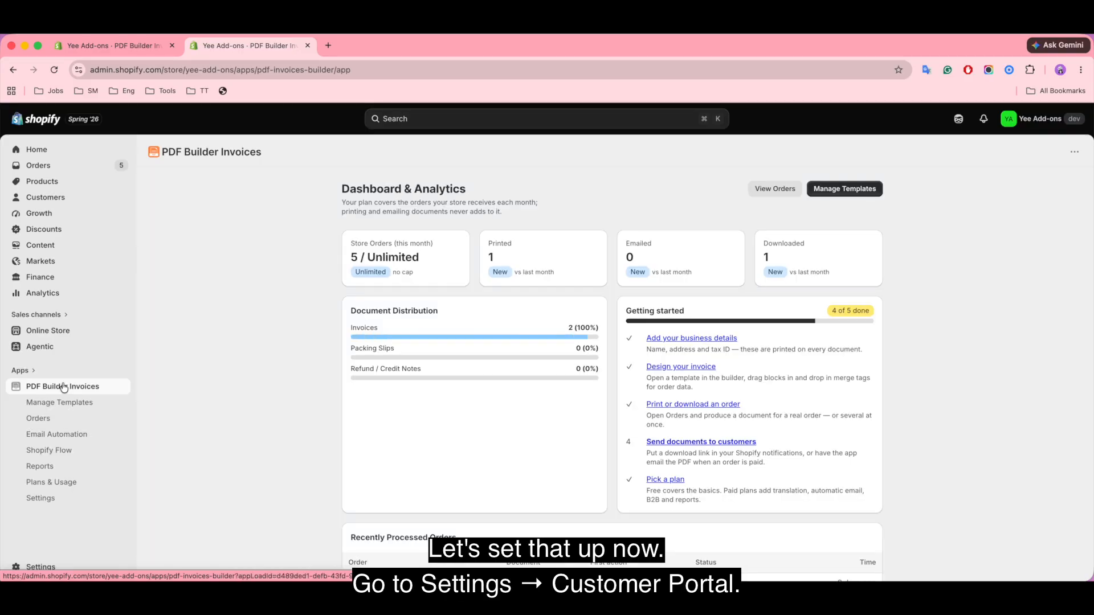
left_click(52, 501)
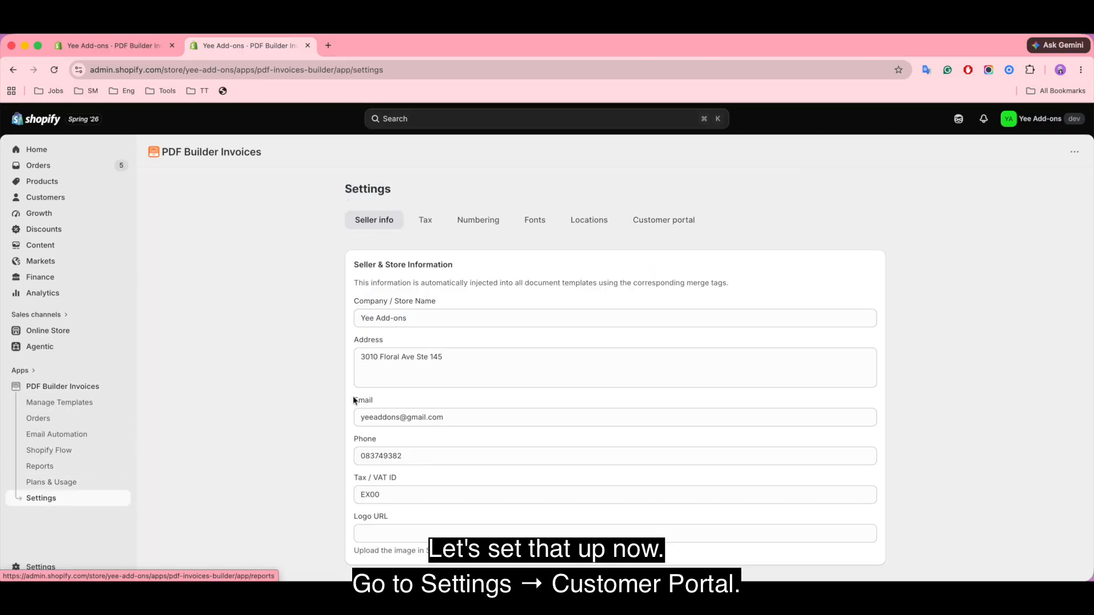
Step: In Customer portal settings, keep the label 'Invoices & Documents' and offer Standard Invoice for download
left_click(664, 227)
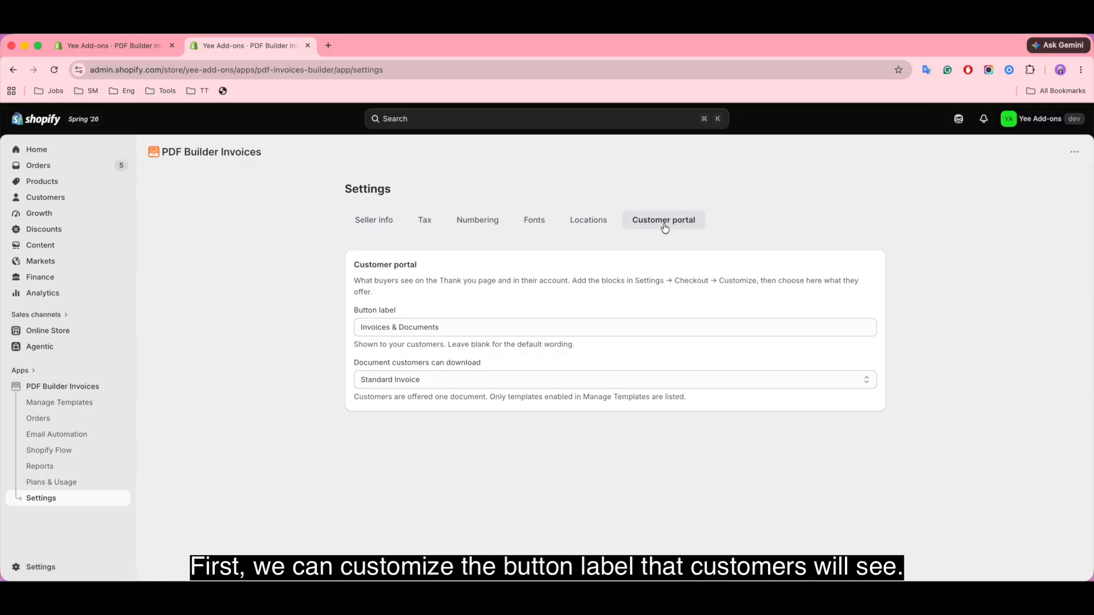
left_click(486, 328)
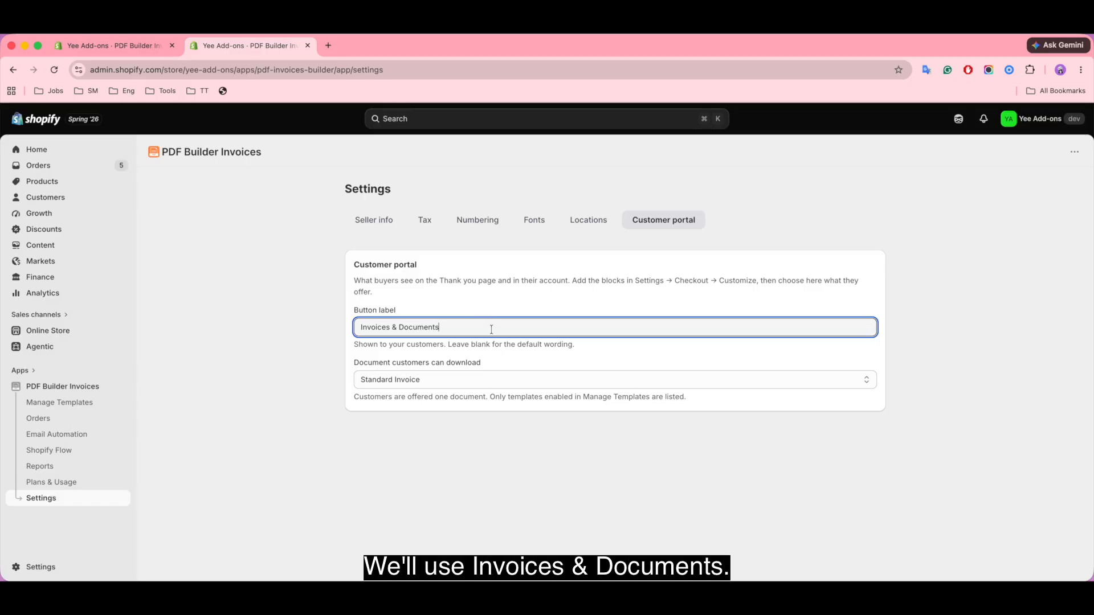
left_click(464, 378)
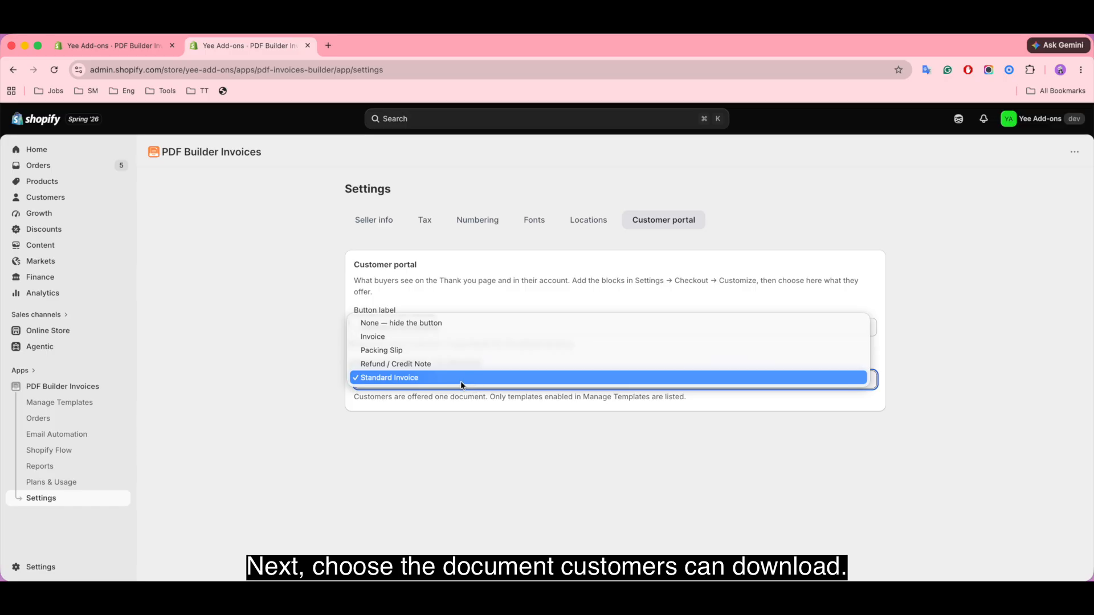
left_click(457, 378)
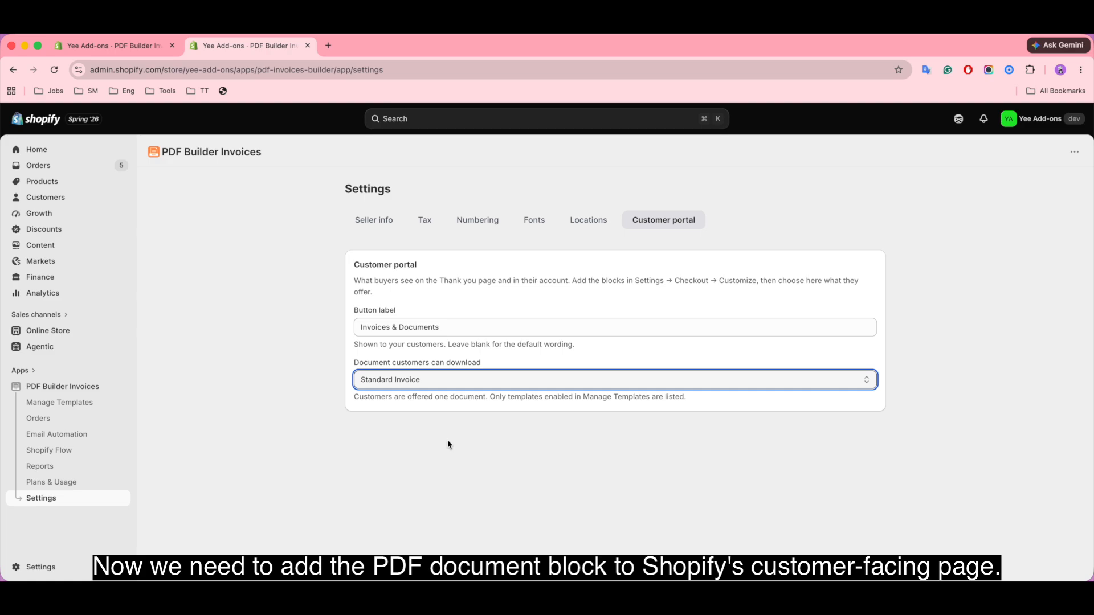
Step: Open the checkout editor from Settings > Checkout and switch to the Thank you page
left_click(29, 568)
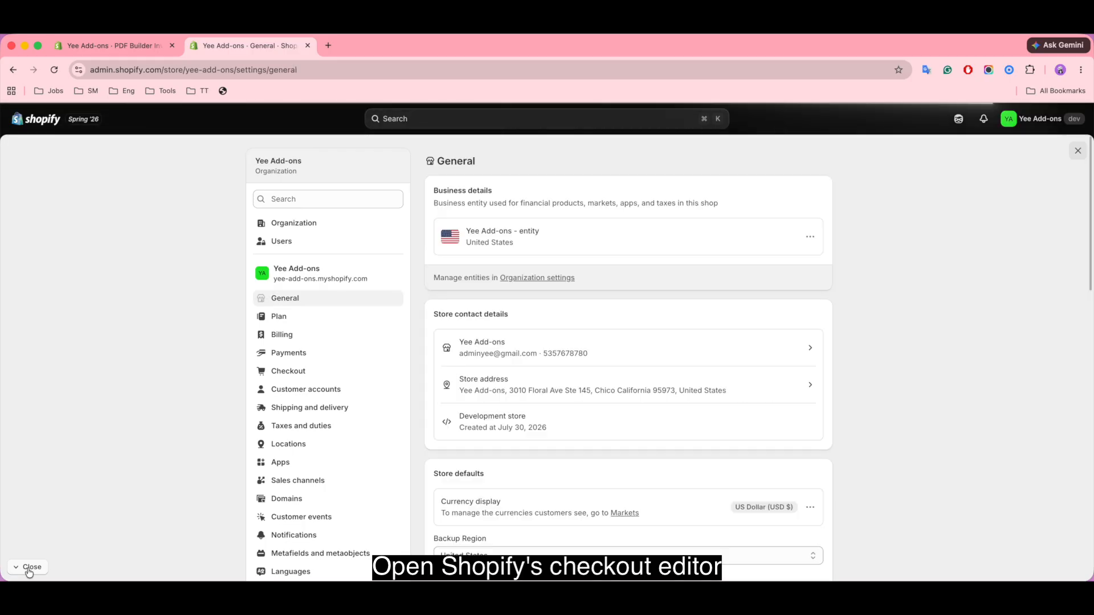
left_click(311, 375)
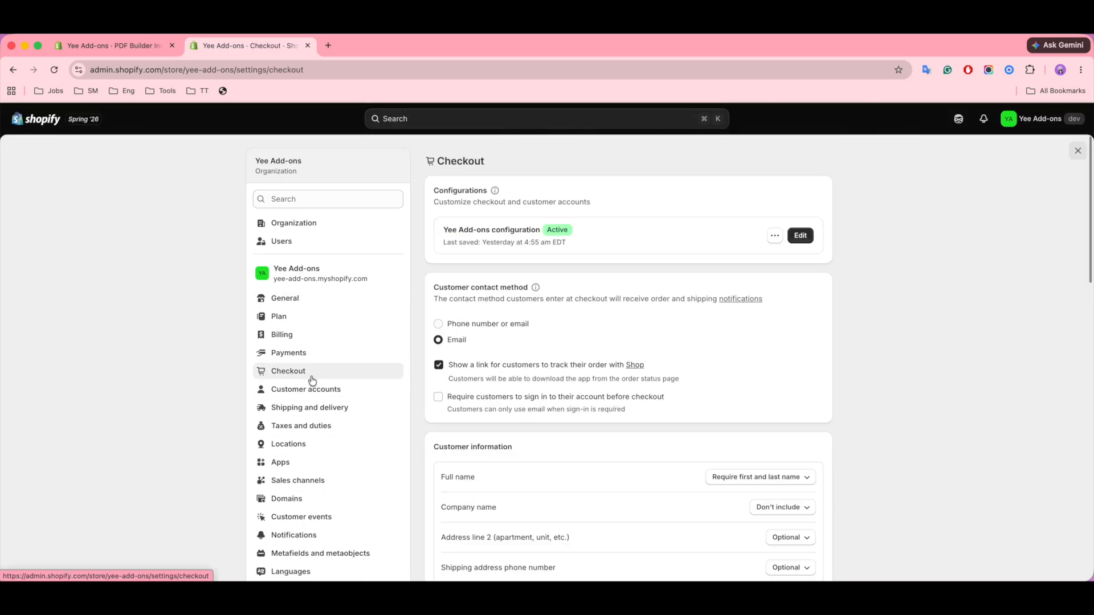
left_click(804, 234)
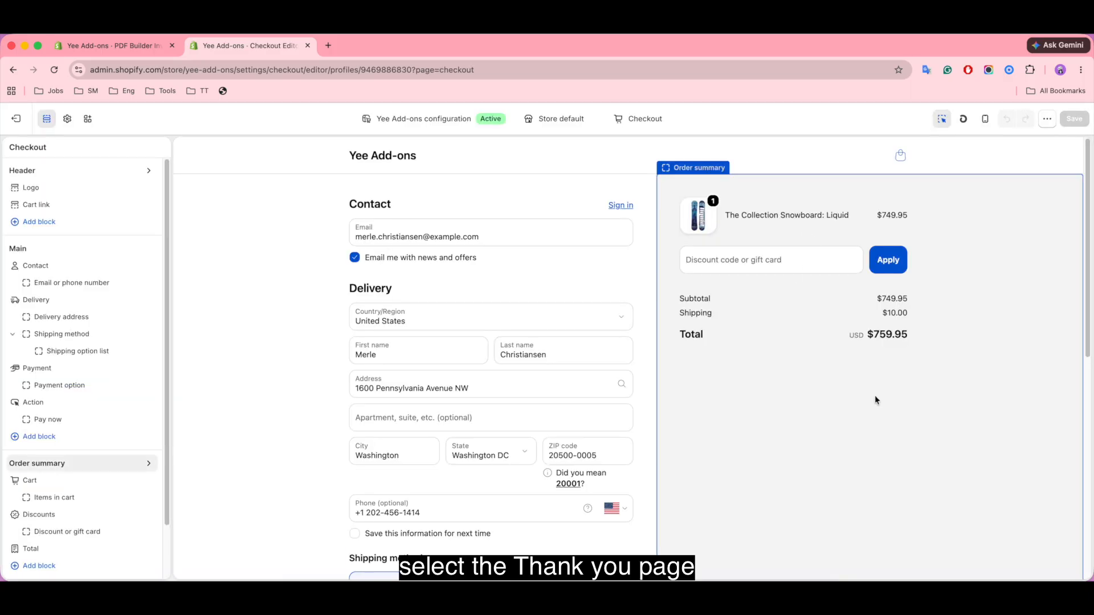
left_click(641, 119)
left_click(627, 213)
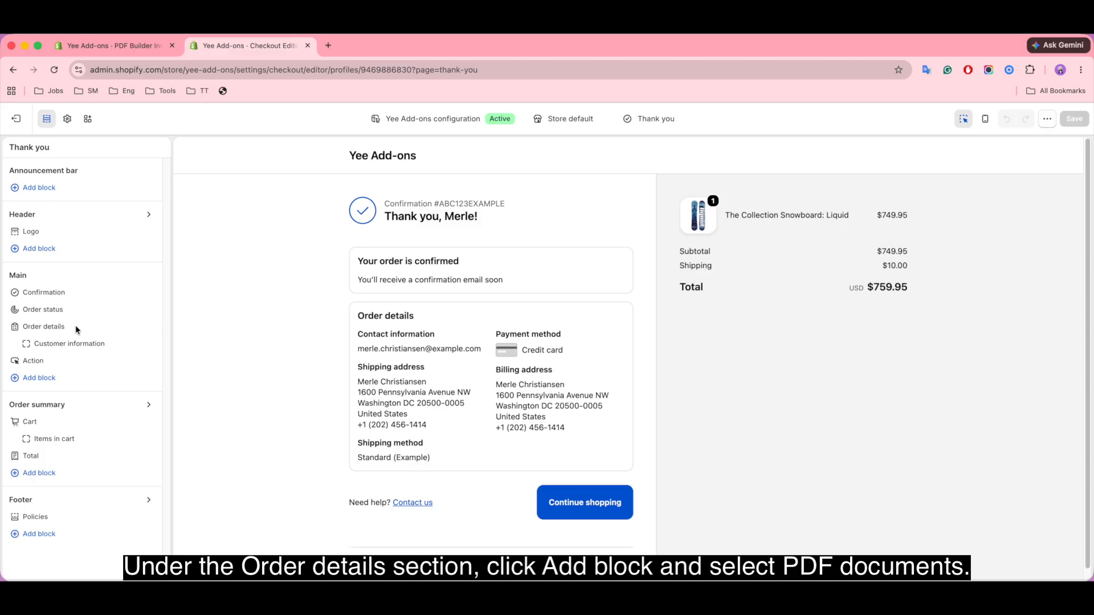
Step: Add a PDF documents block under Main offering Download Standard Invoice, and save
left_click(41, 378)
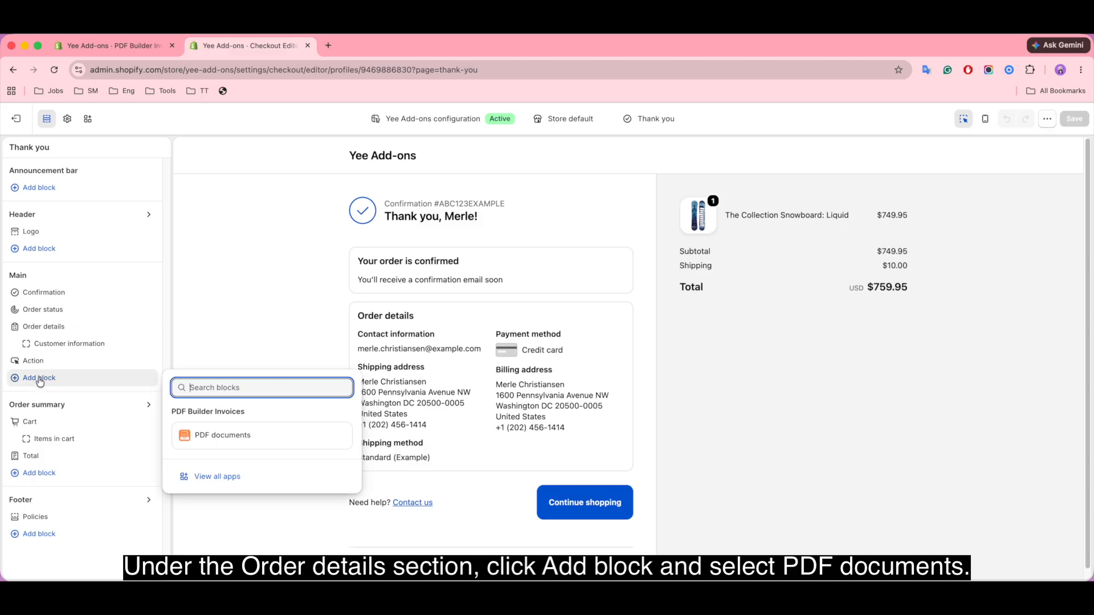
left_click(261, 437)
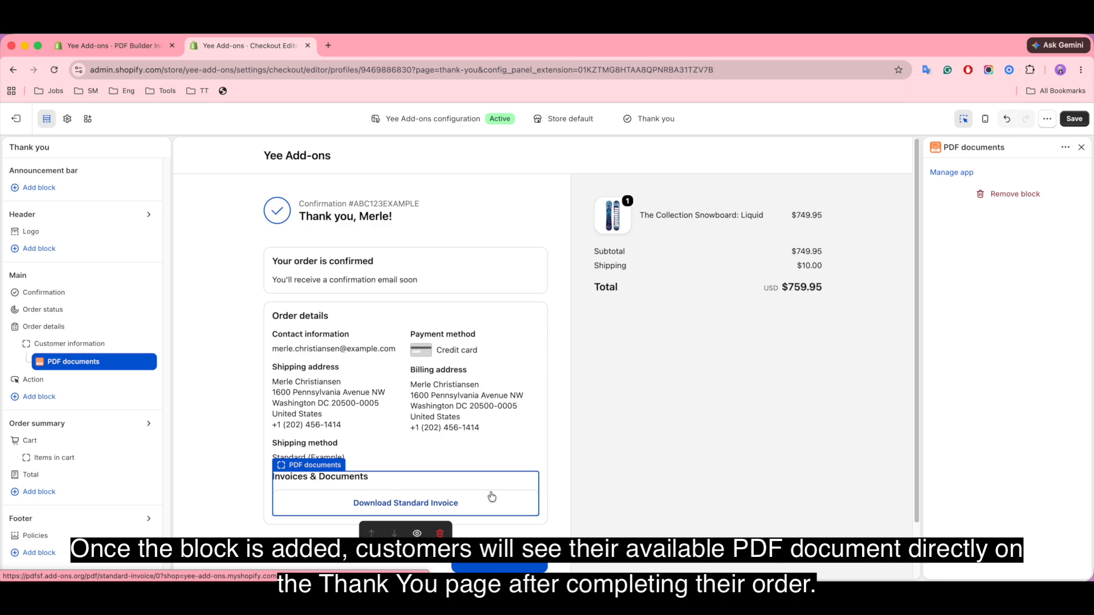
left_click(1073, 119)
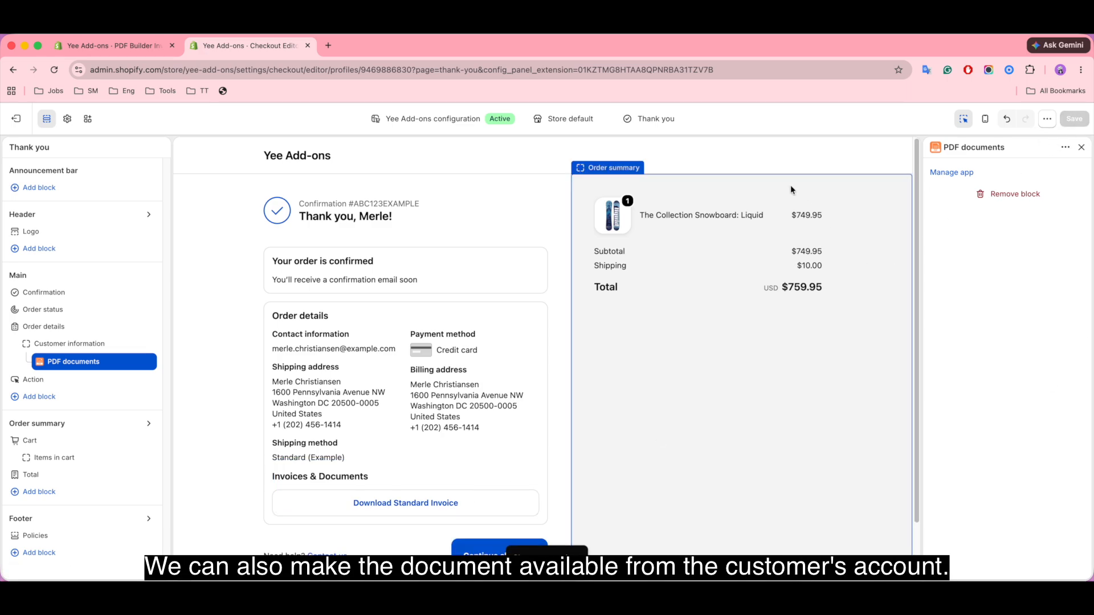
Step: Switch the checkout editor to the customer account Orders page
left_click(654, 119)
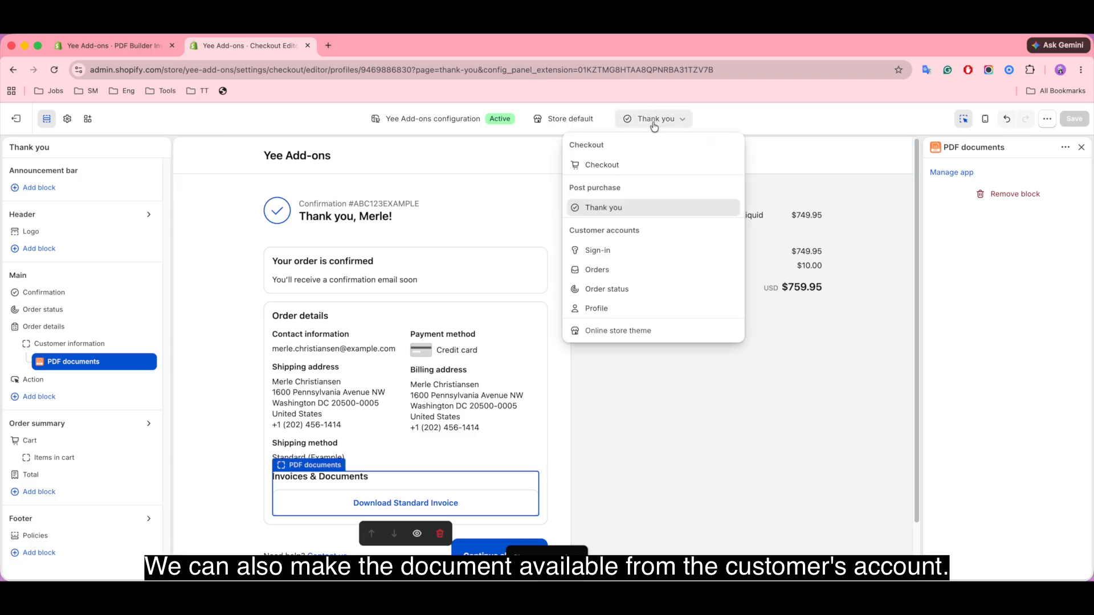
left_click(632, 259)
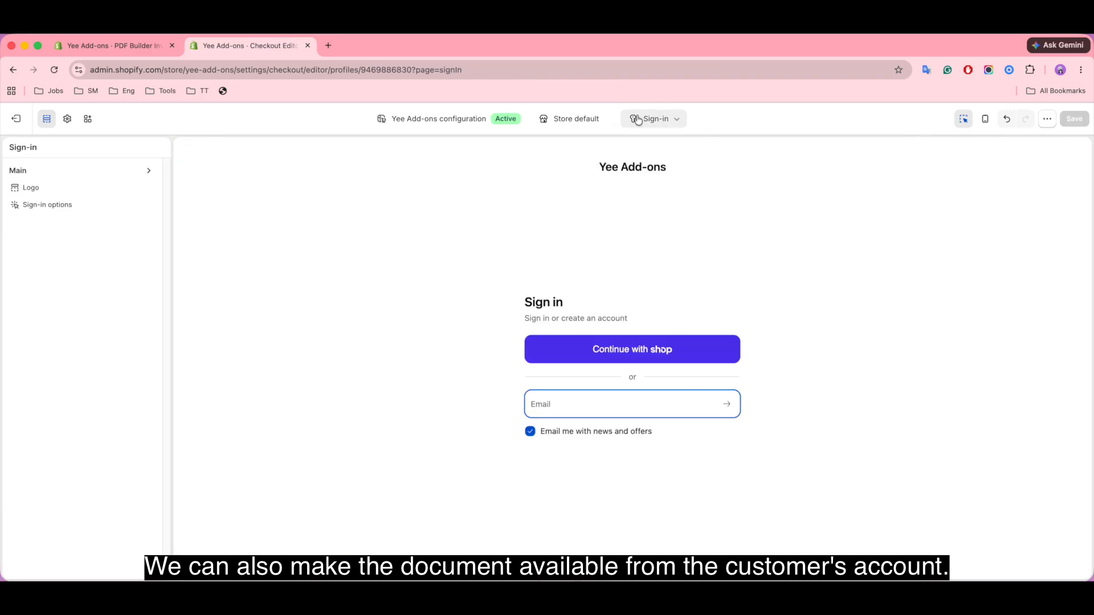
left_click(638, 120)
left_click(612, 267)
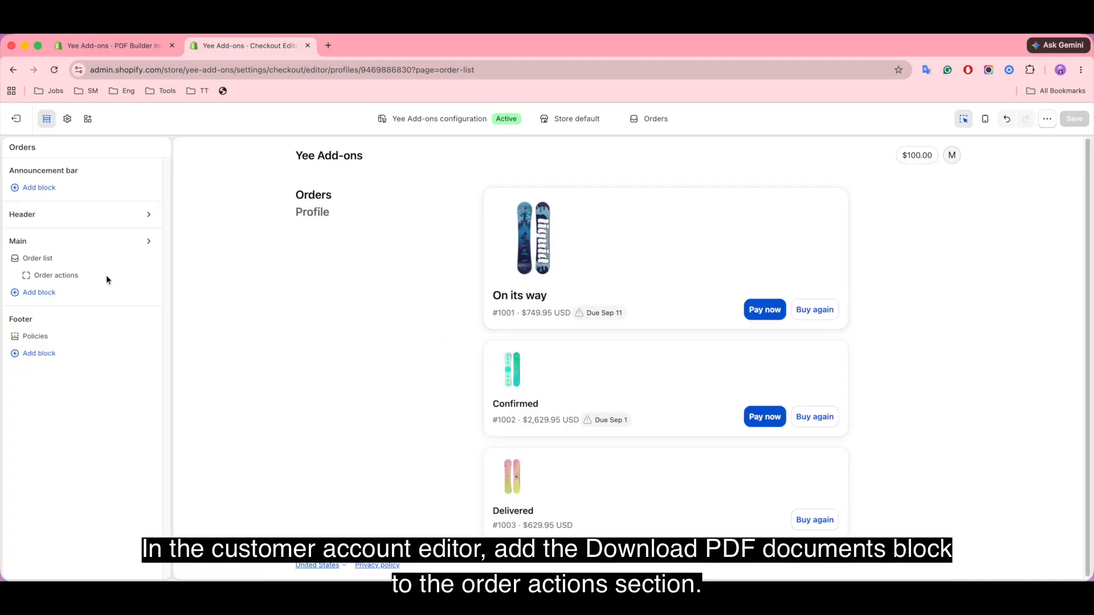
Step: Add a Download PDF documents block under Order actions and save the Orders page
left_click(35, 293)
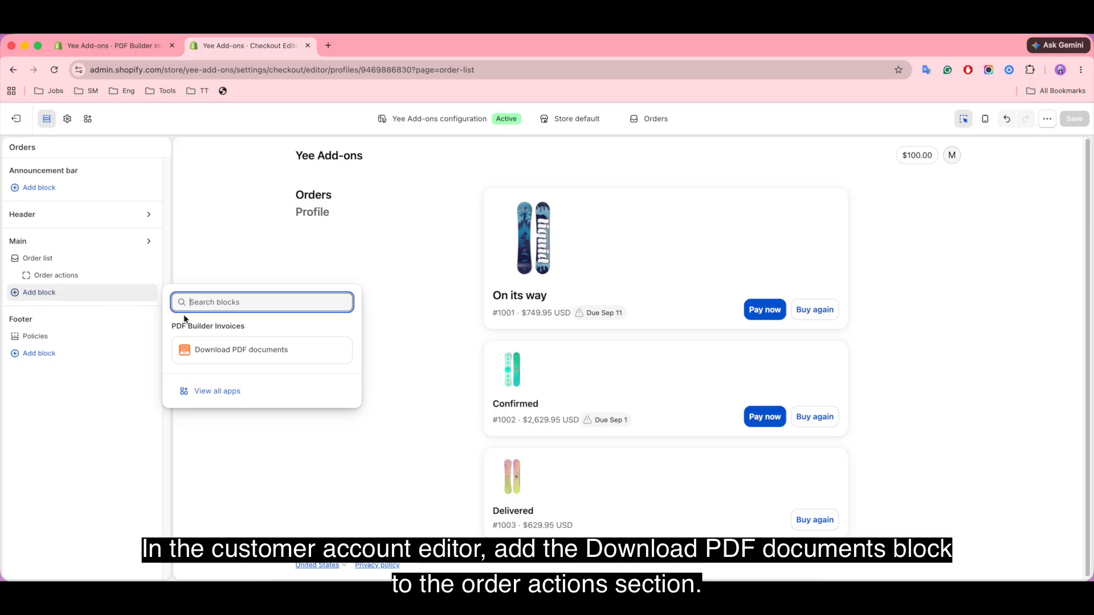
left_click(232, 356)
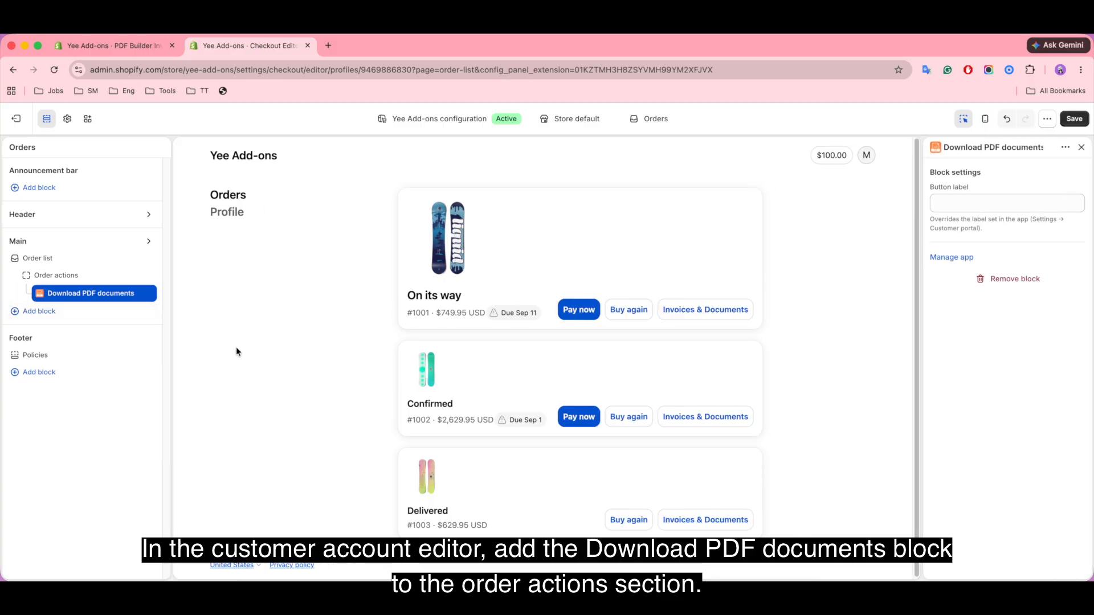
left_click(1074, 118)
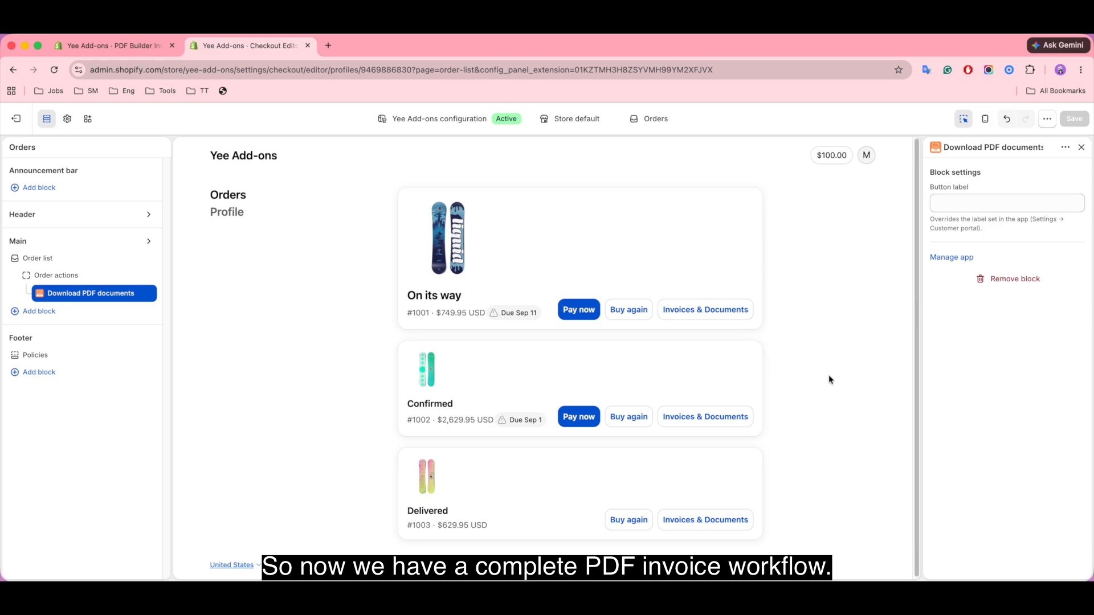
Step: Open the live storefront in a new tab via the myshopify.com domain in Settings > Domains
left_click(11, 119)
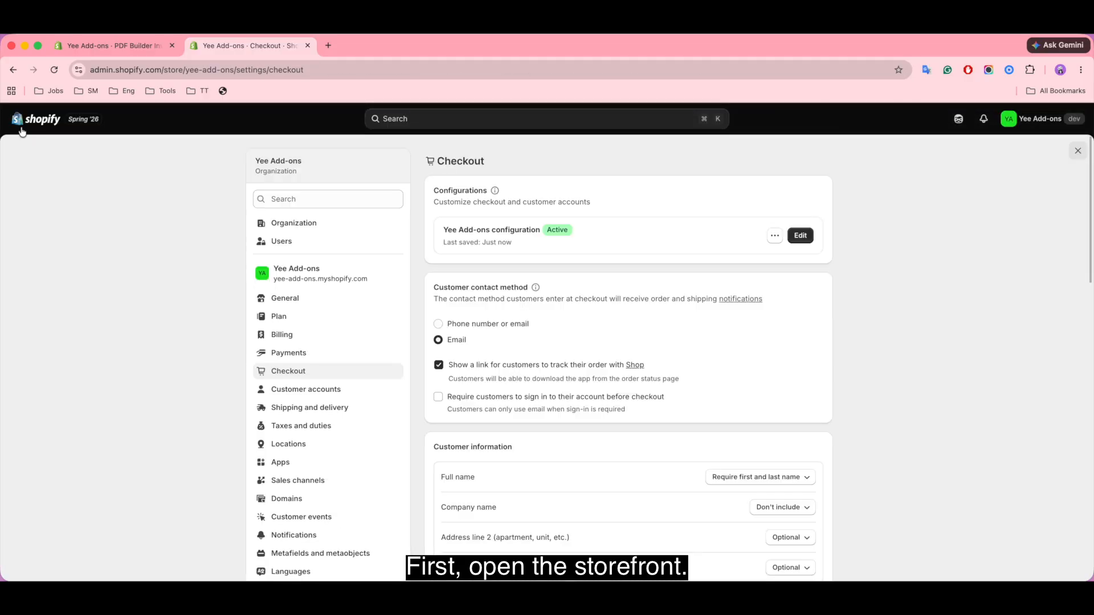
left_click(331, 280)
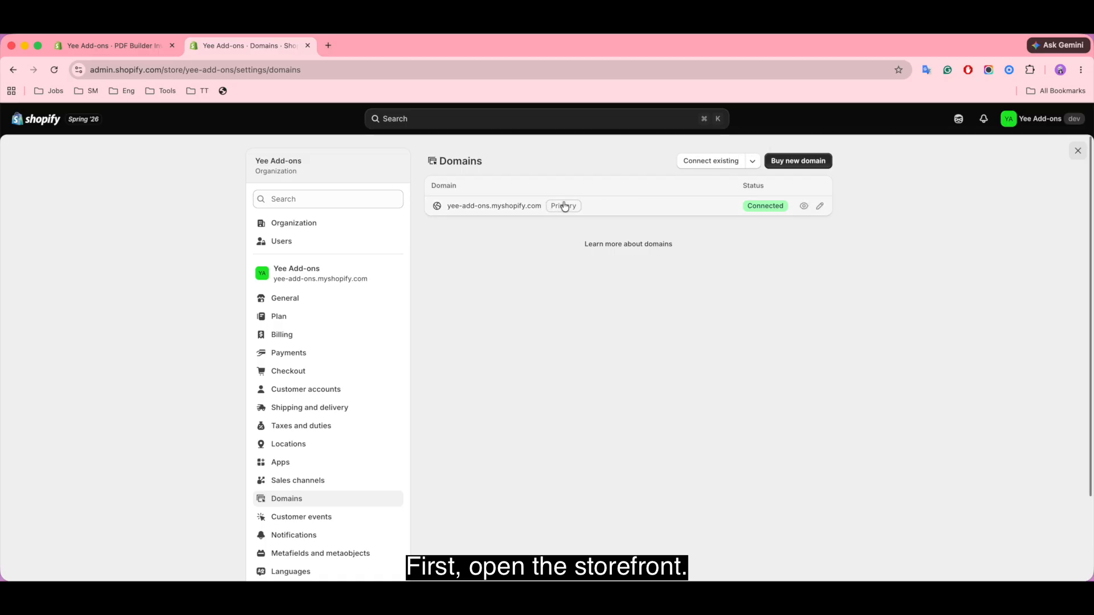
left_click(620, 206)
left_click(827, 161)
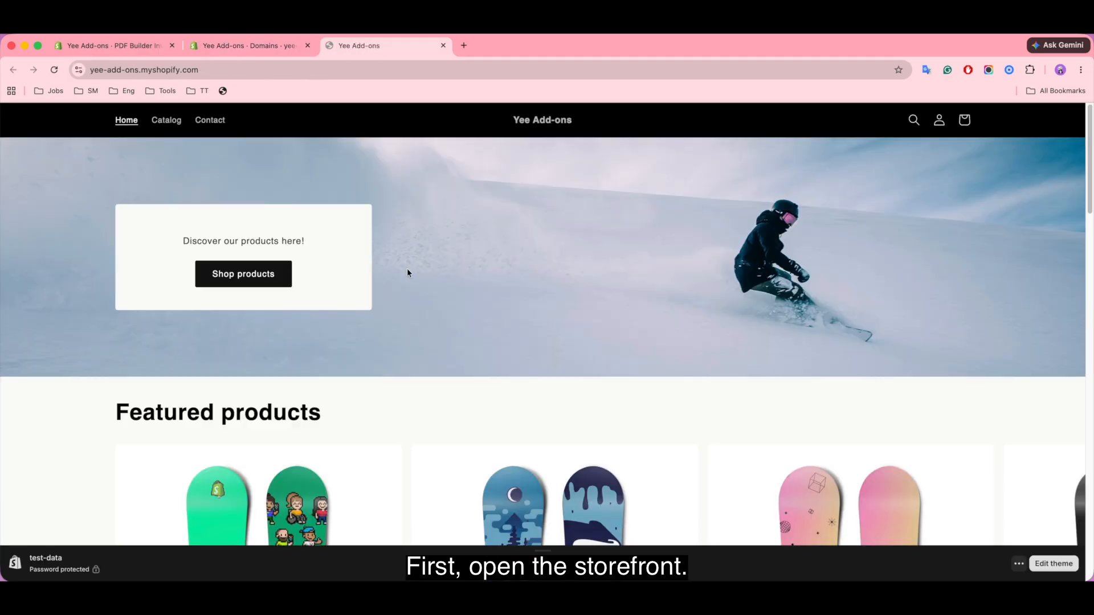
Step: Browse the store's products and open the Selling Plans Ski Wax product page
left_click(256, 278)
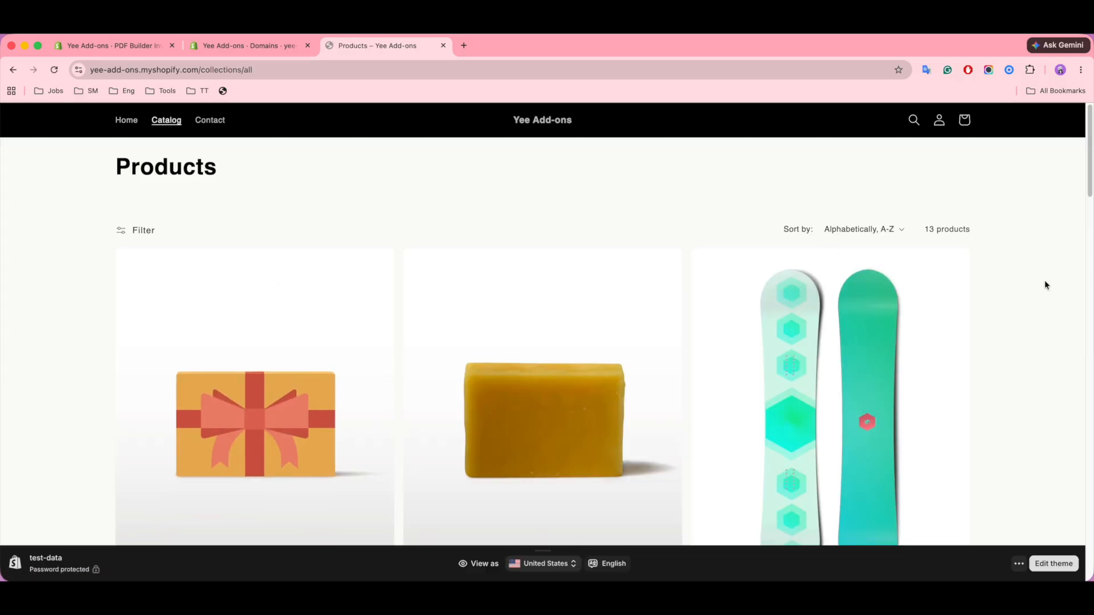
scroll(1044, 285, "down", 3)
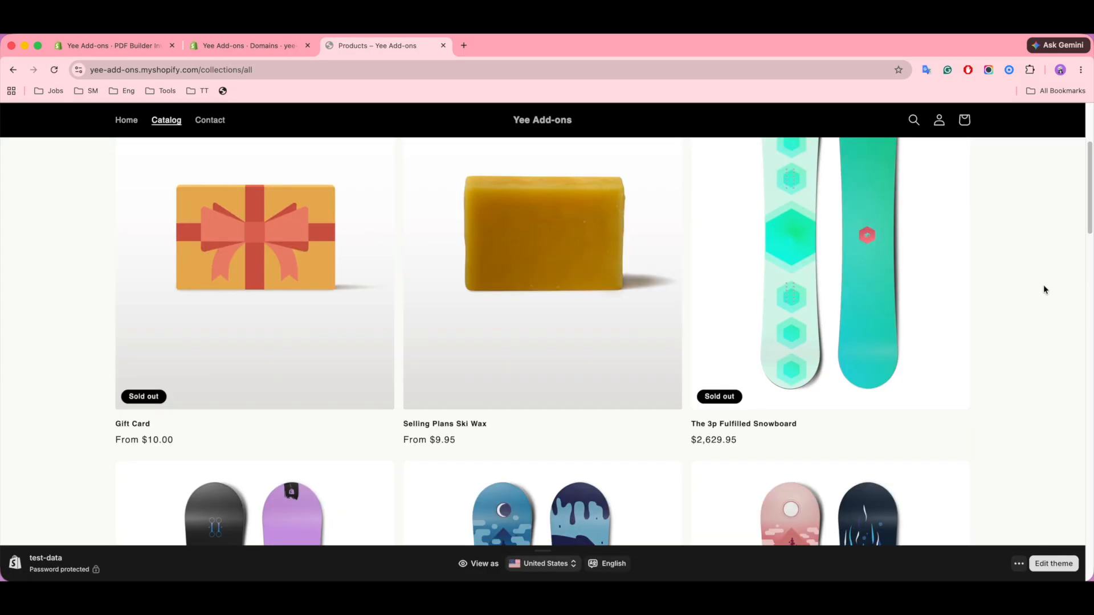
left_click(541, 236)
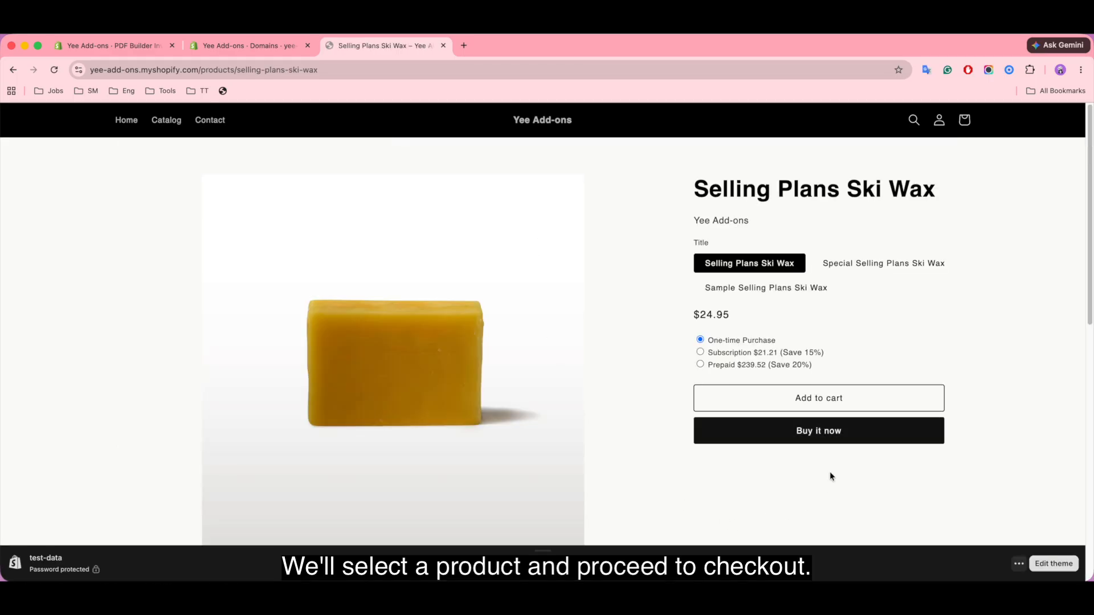
Step: Buy the Selling Plans Ski Wax now and go to the checkout's Payment section
left_click(821, 434)
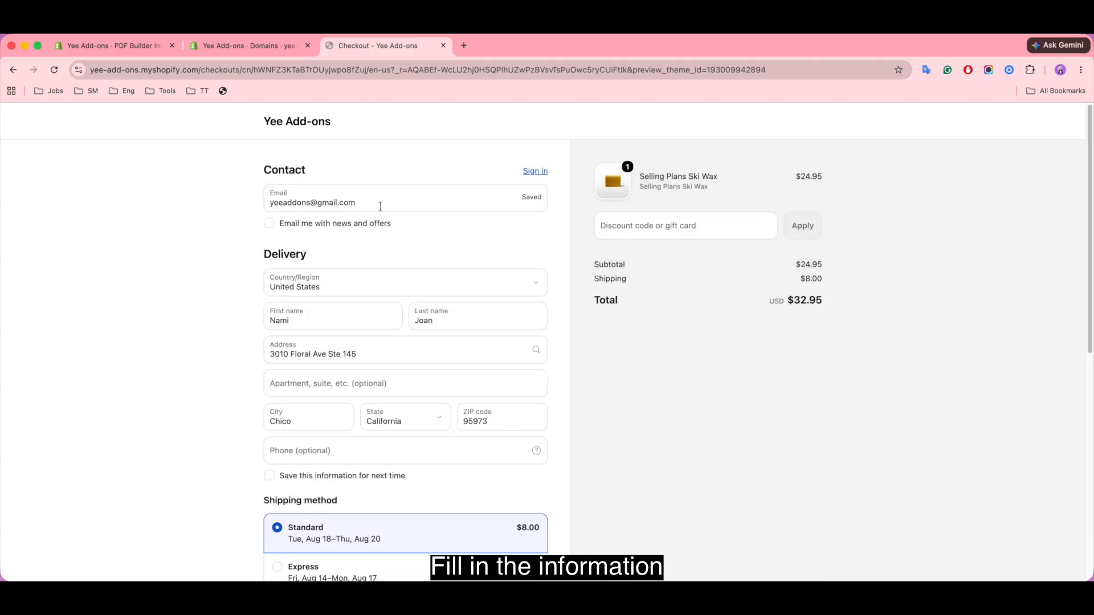
scroll(429, 456, "down", 3)
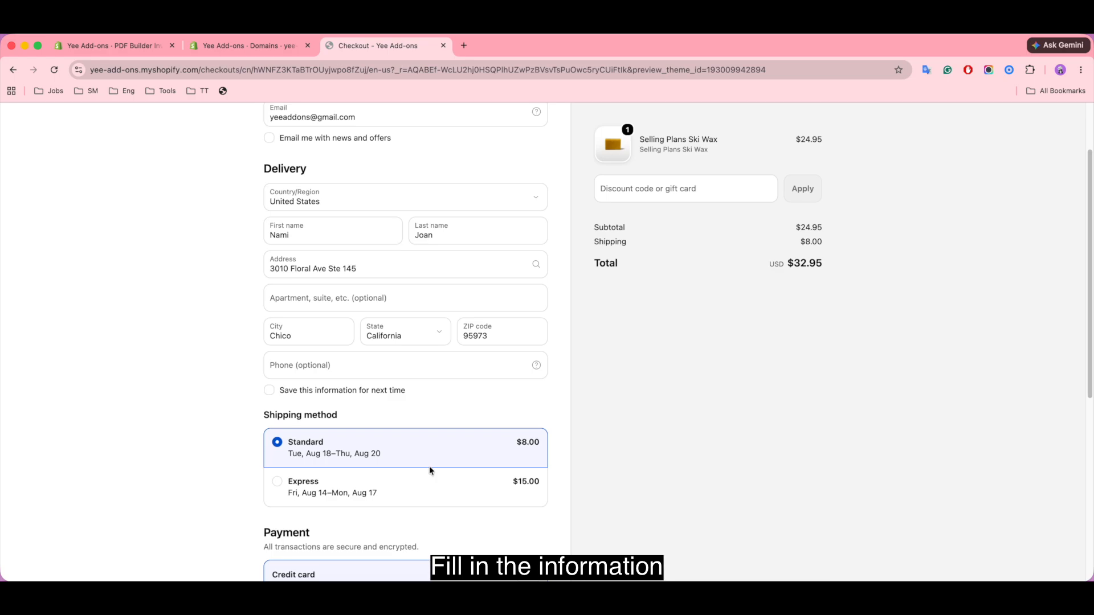
scroll(431, 470, "down", 6)
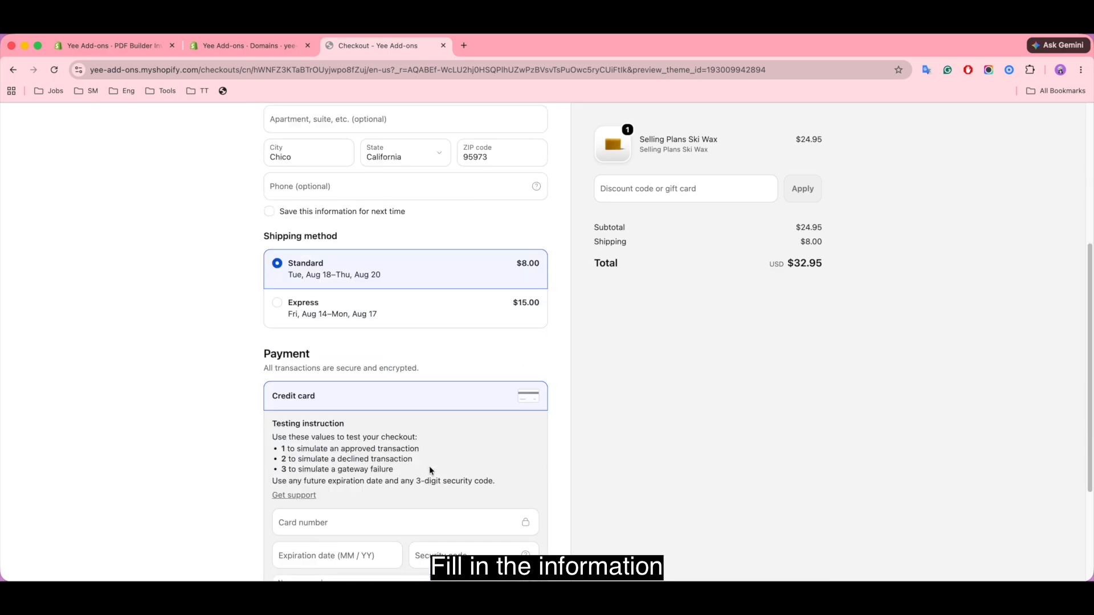
scroll(430, 470, "down", 4)
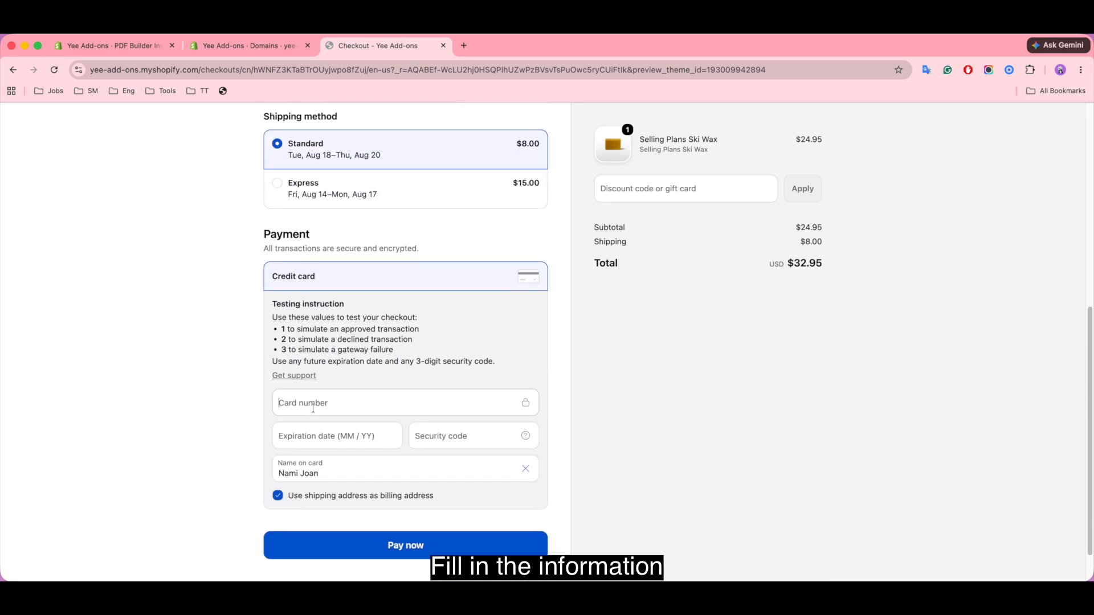
Step: Pay the $32.95 order with test card number 1, expiry 06/30 and a security code
left_click(313, 408)
type("1")
left_click(301, 438)
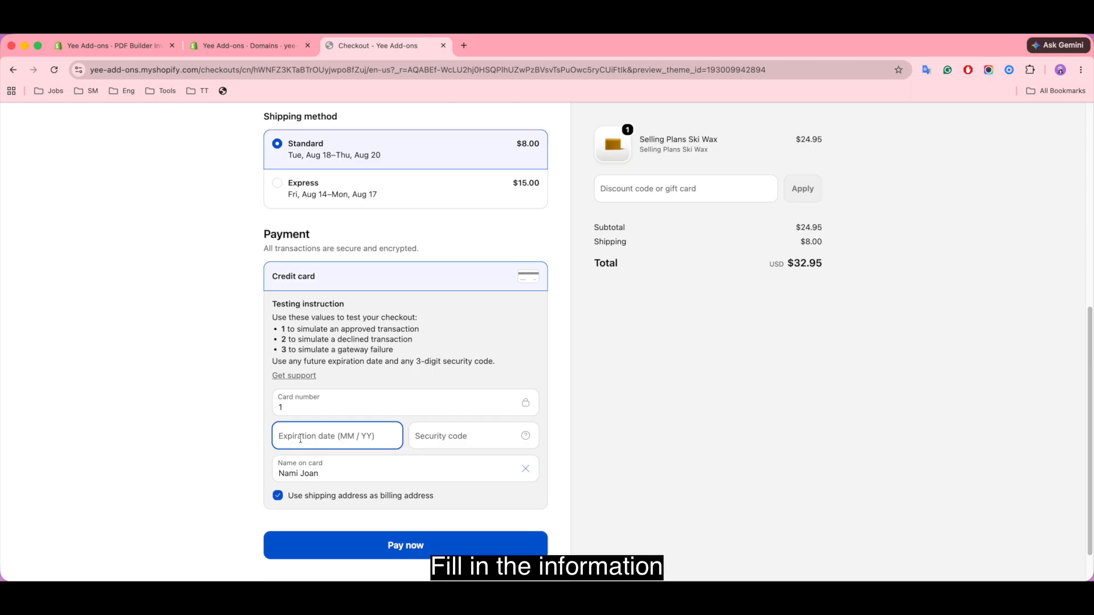
type("0630")
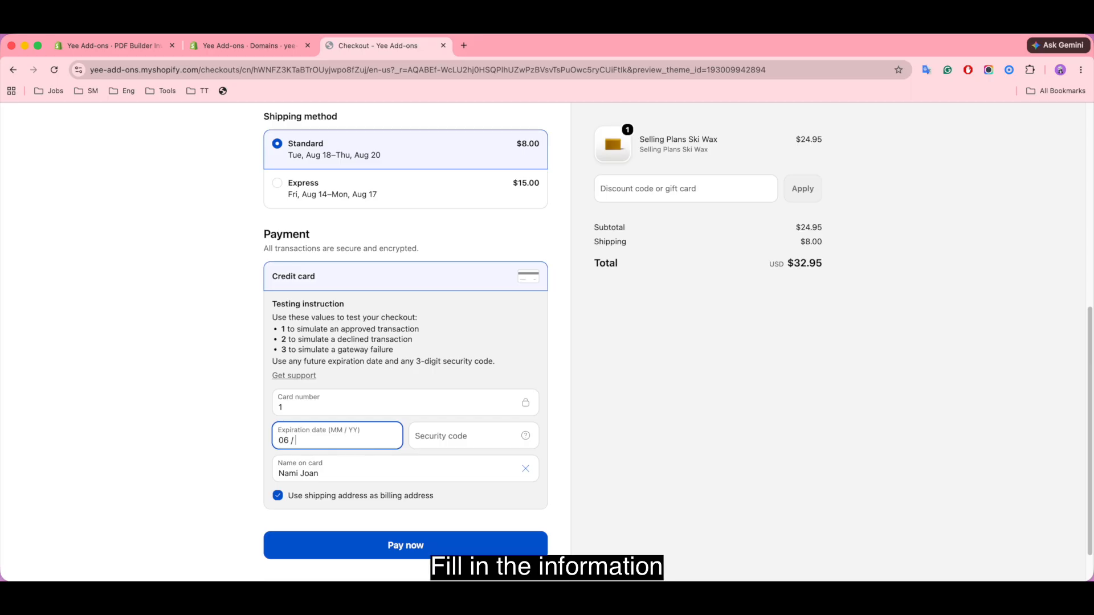
left_click(461, 435)
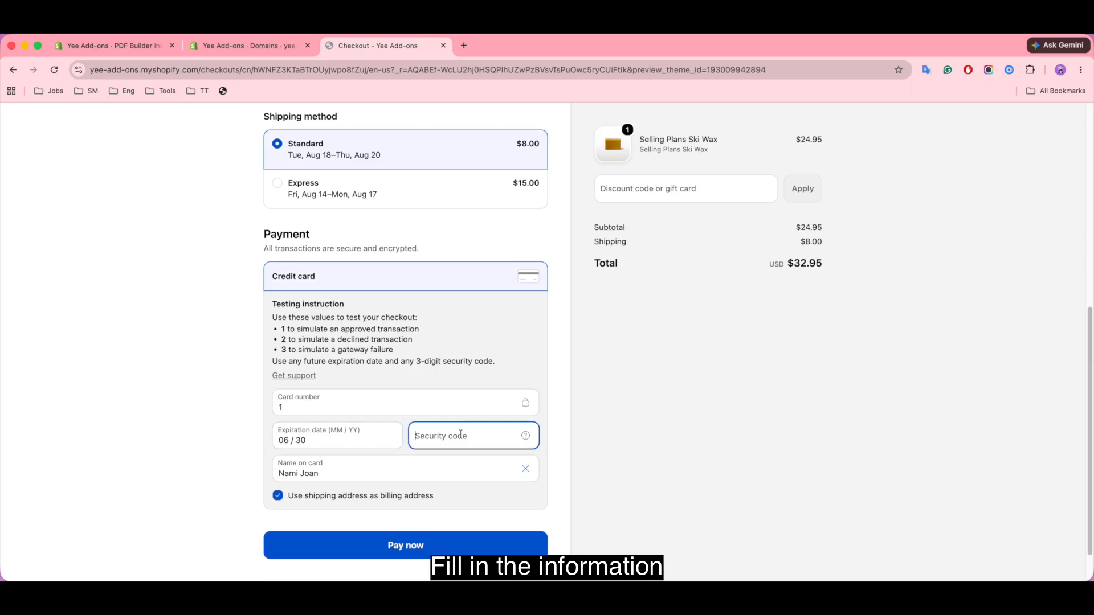
type("677")
left_click(442, 557)
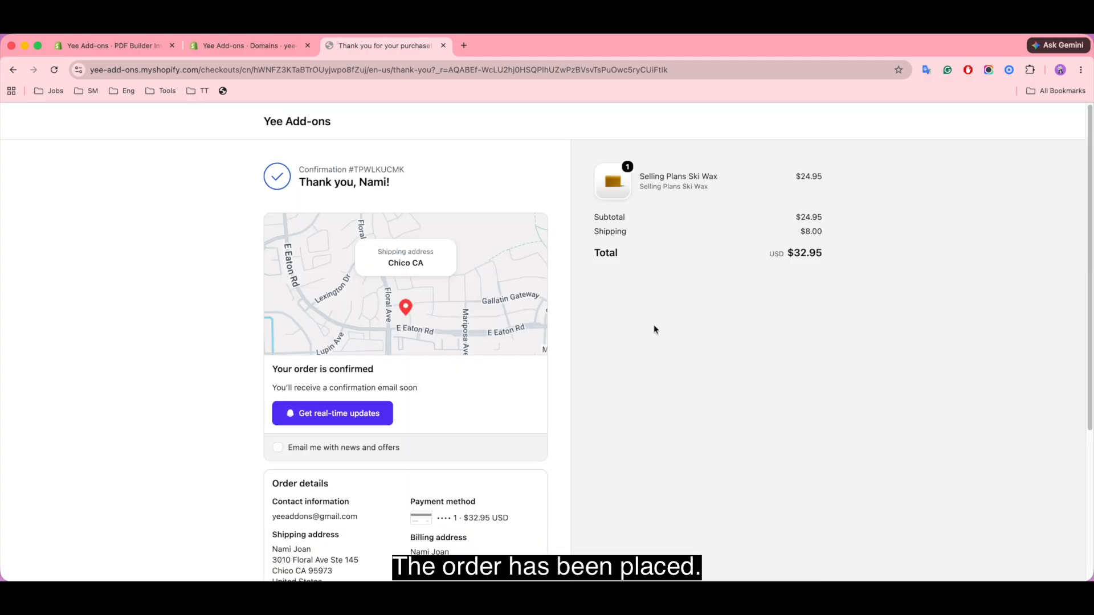
Step: Download the Standard Invoice PDF from the Thank you page's Invoices & Documents section
scroll(617, 327, "down", 4)
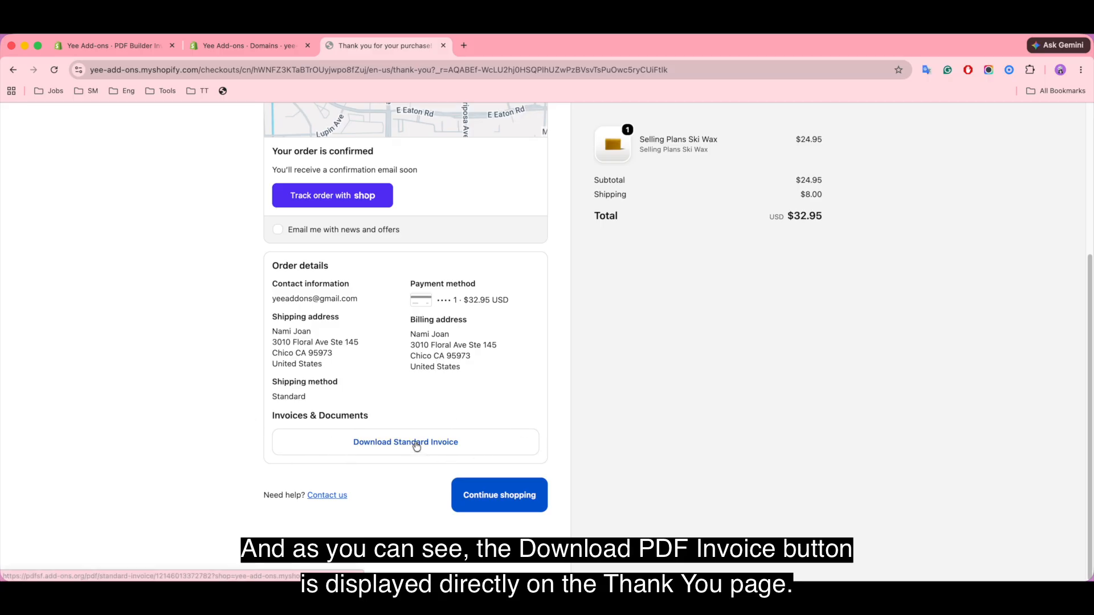
left_click(415, 445)
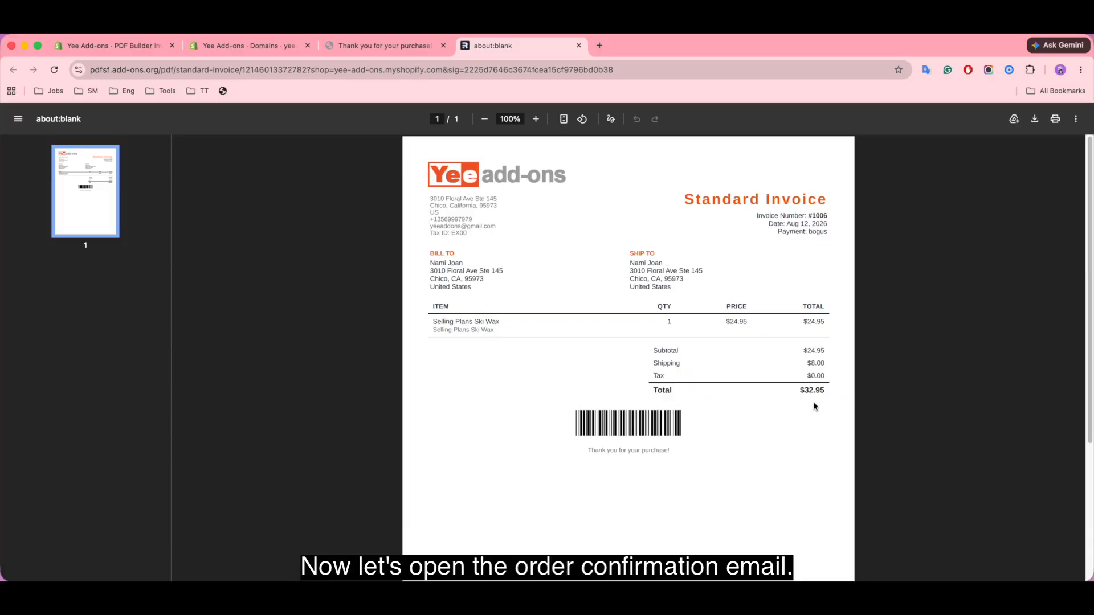
Step: In the store account's Gmail, open the Order #1006 confirmed email and download its Standard Invoice PDF
left_click(599, 45)
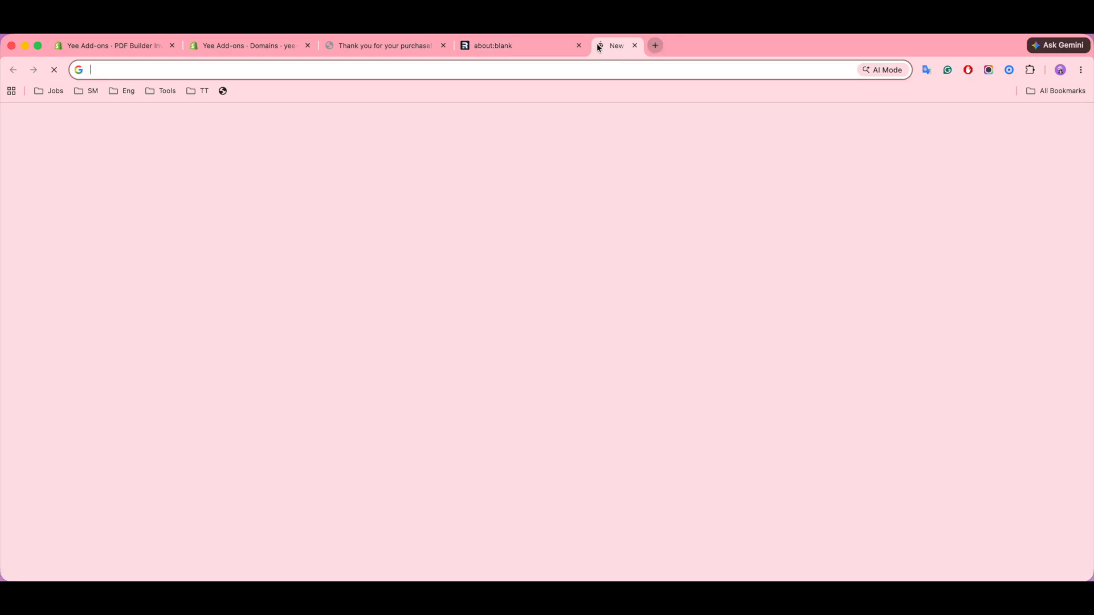
left_click(1074, 121)
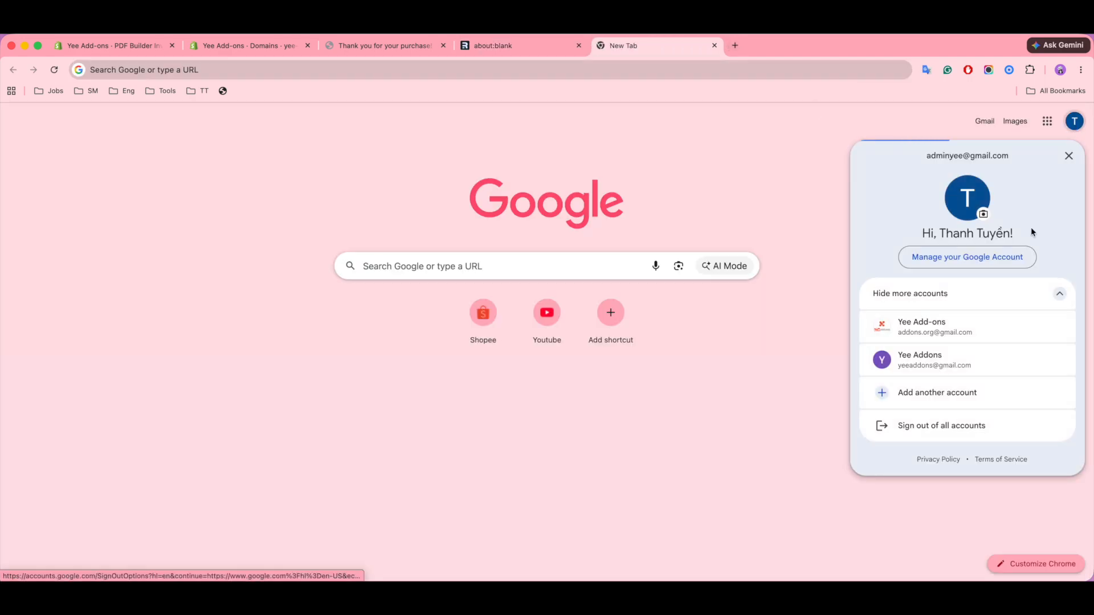
left_click(952, 365)
left_click(977, 121)
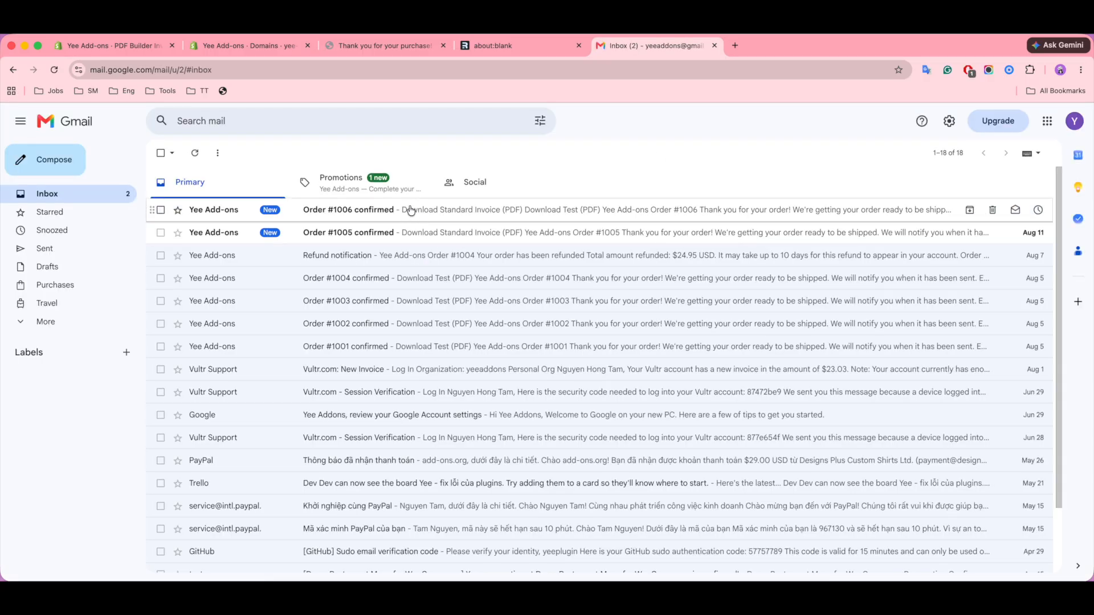
left_click(455, 213)
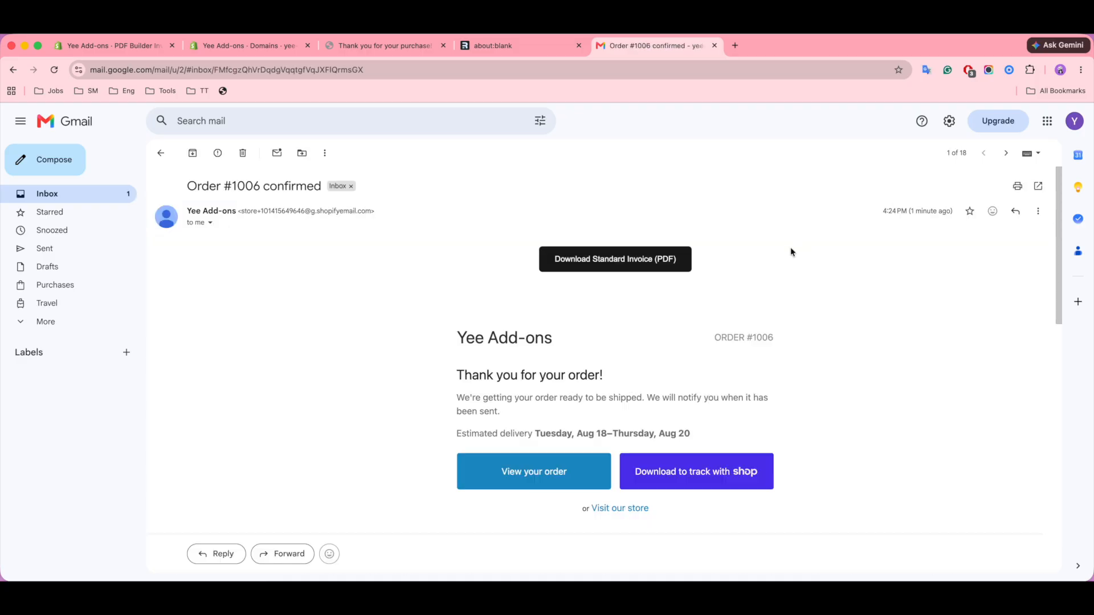
left_click(619, 276)
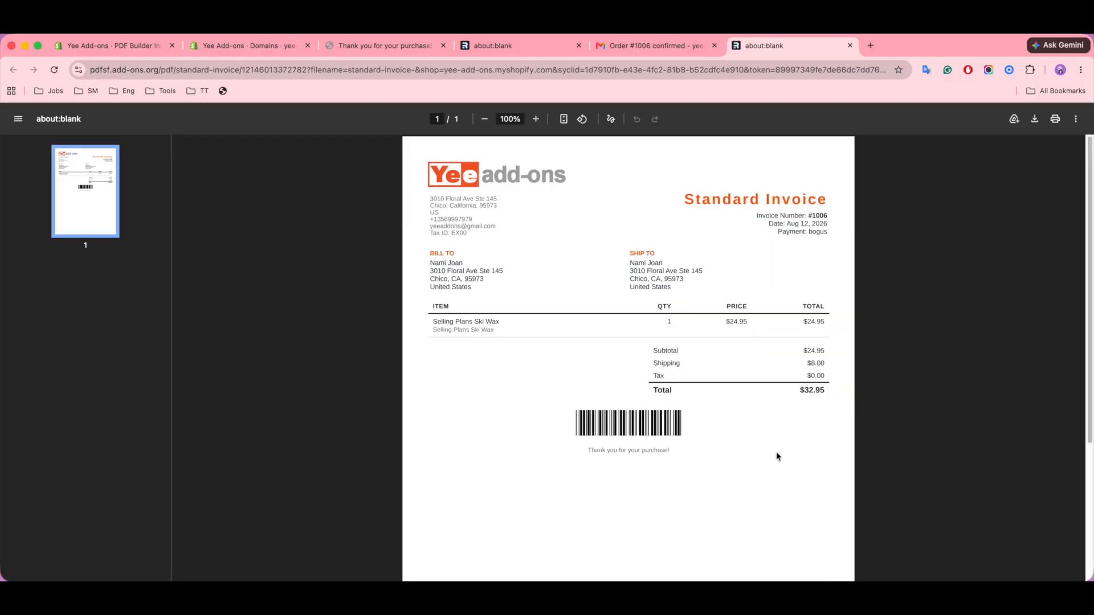
Step: From the email's View your order link, get the invoice via Invoices & Documents on Order #1006
left_click(680, 46)
left_click(516, 477)
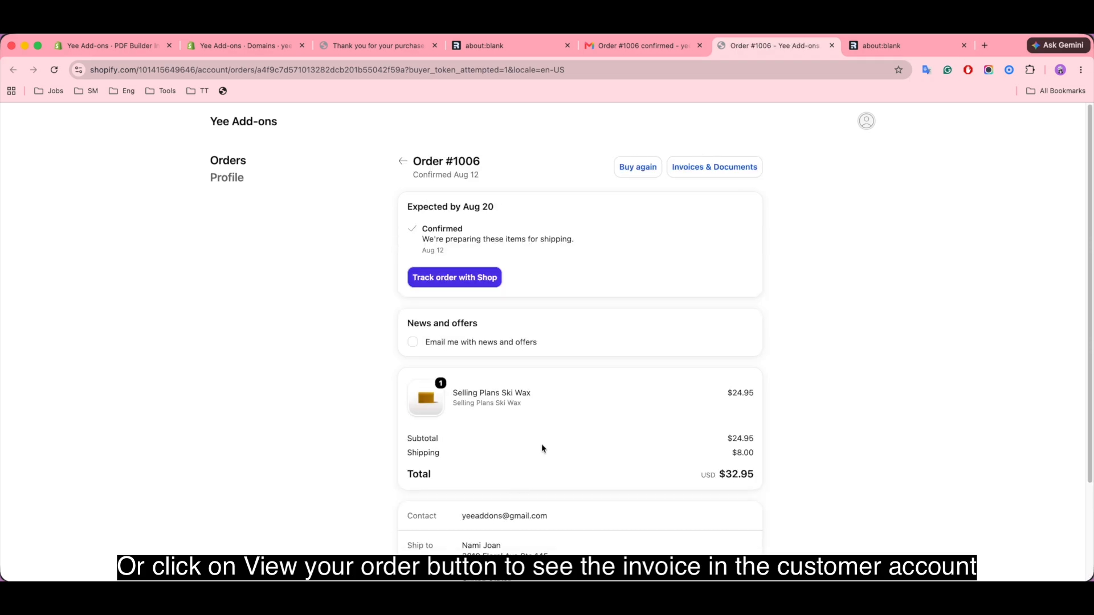
left_click(719, 167)
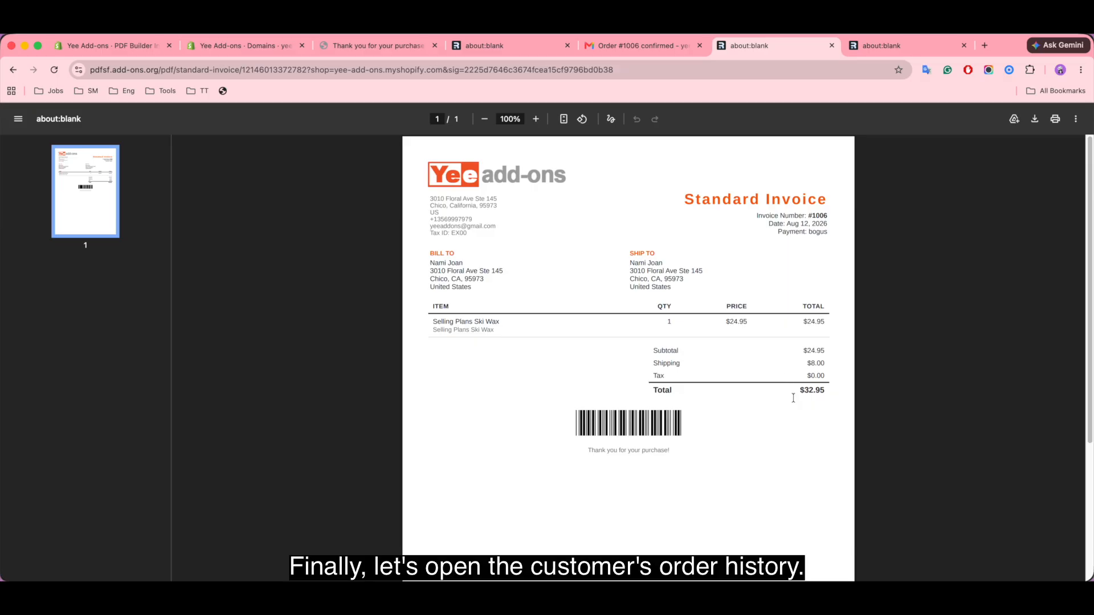
Step: From PDF Builder Invoices' Orders list, download order #1006's Standard Invoice PDF
left_click(131, 45)
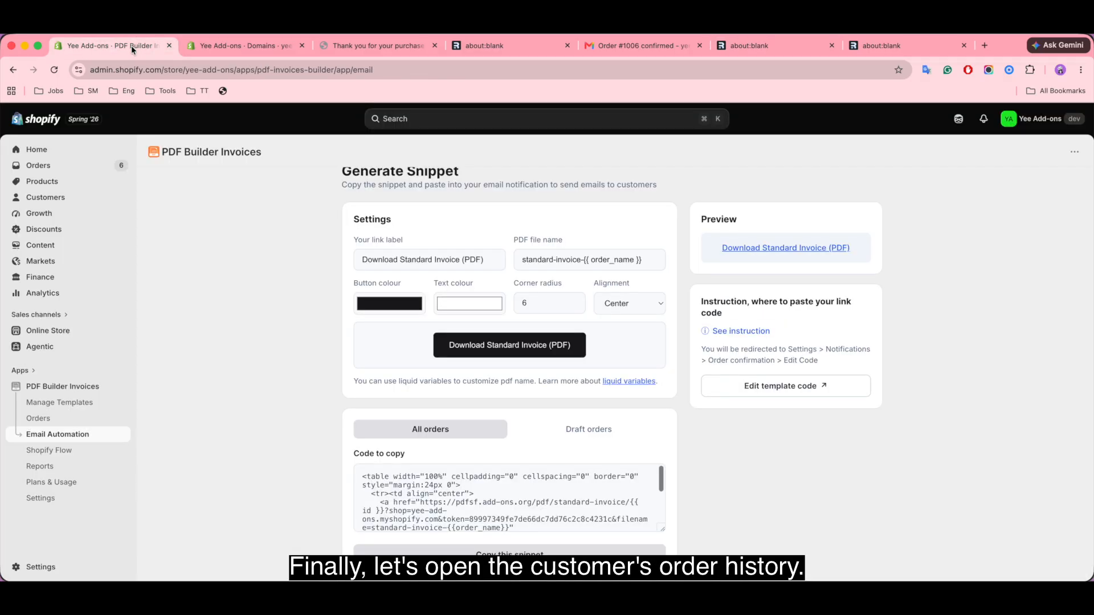
left_click(55, 419)
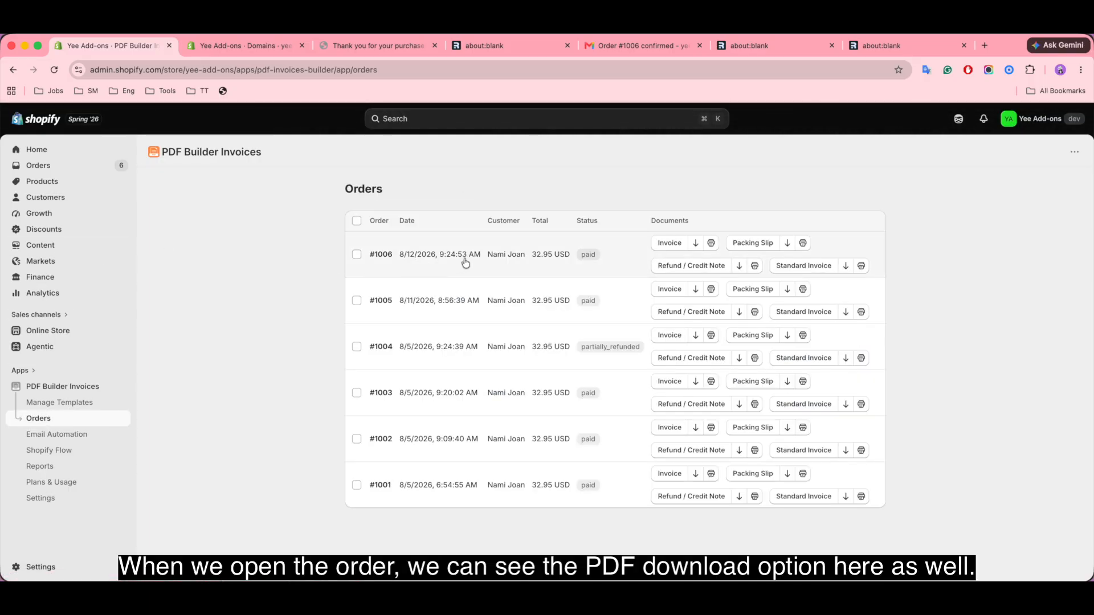
left_click(800, 268)
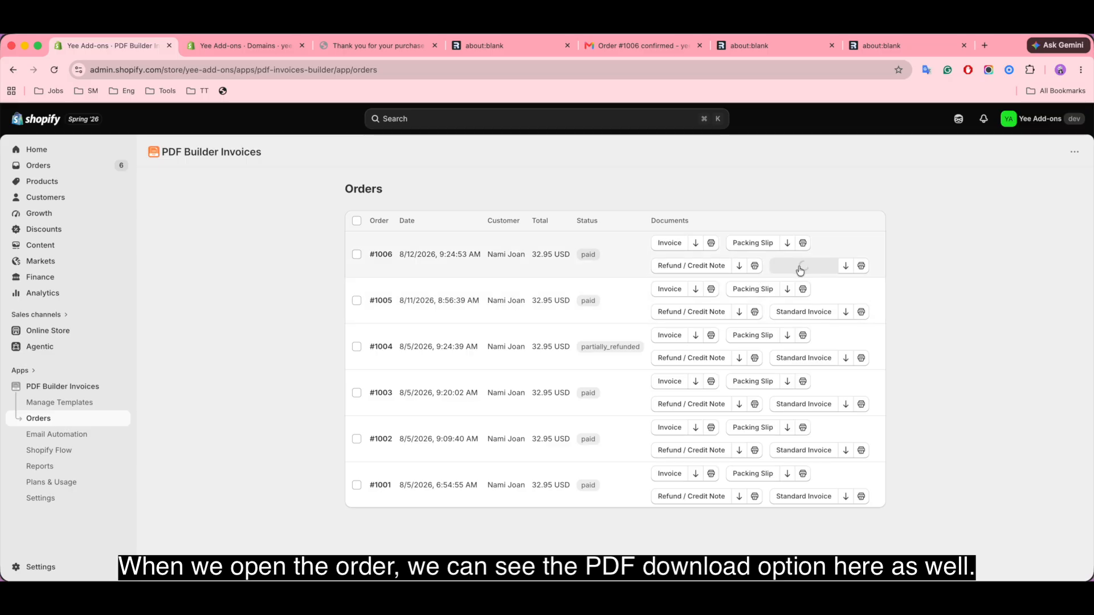